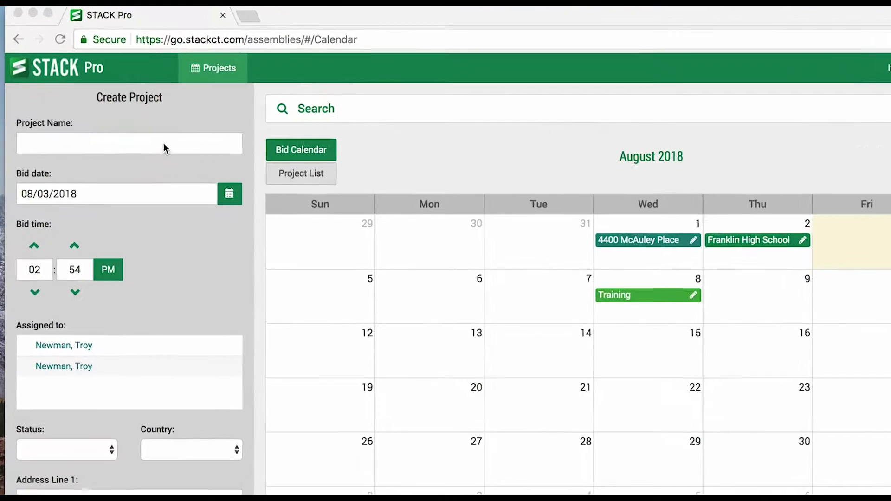
- Create a project named New project with the bid date 08/03/2018 and launch it
left_click(164, 143)
type("N")
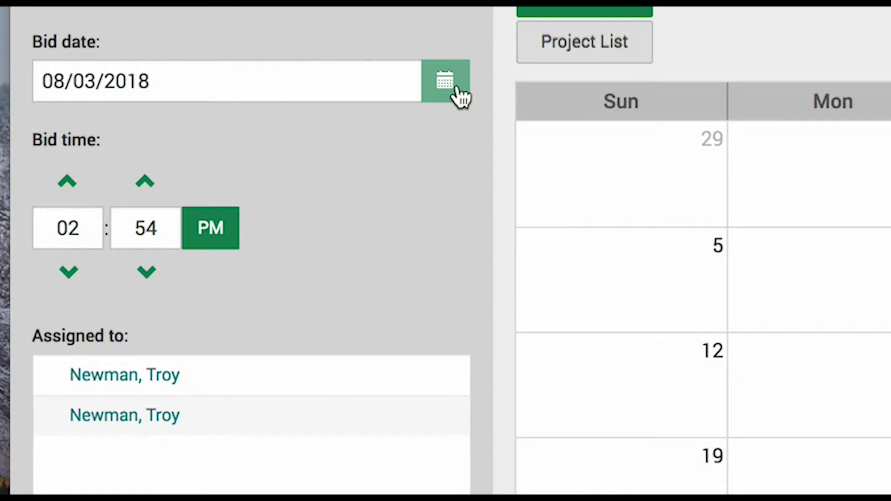
left_click(444, 83)
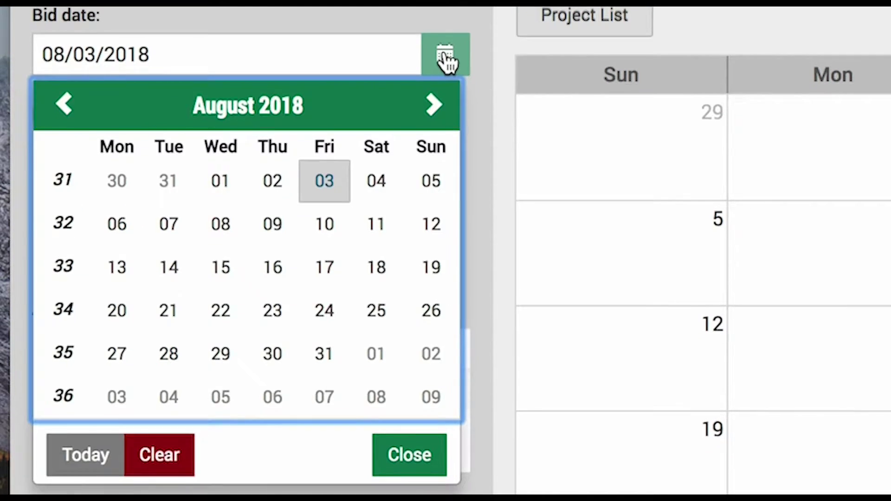
left_click(327, 158)
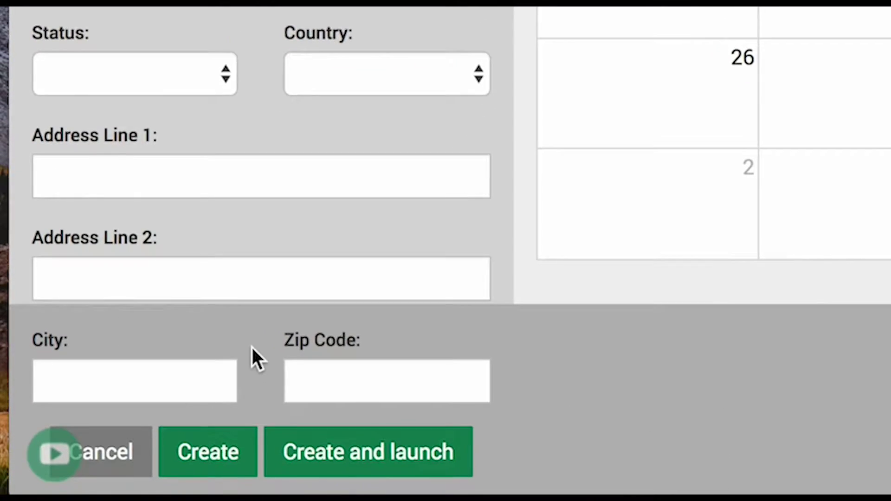
left_click(357, 443)
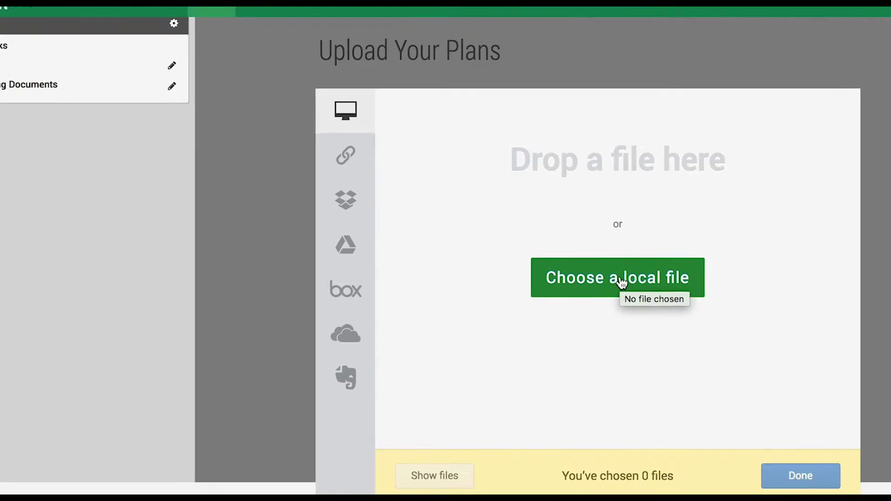
- Upload the local file Plans.pdf from the Desktop as the project's plans
left_click(616, 277)
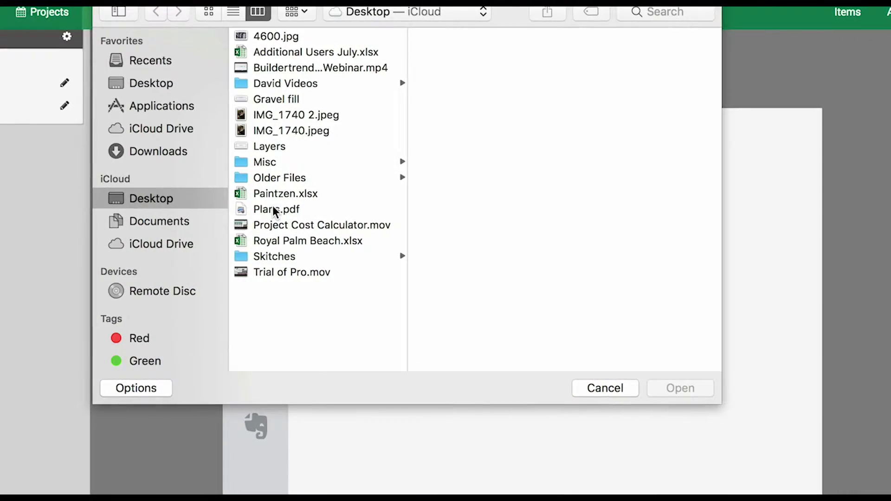
left_click(286, 211)
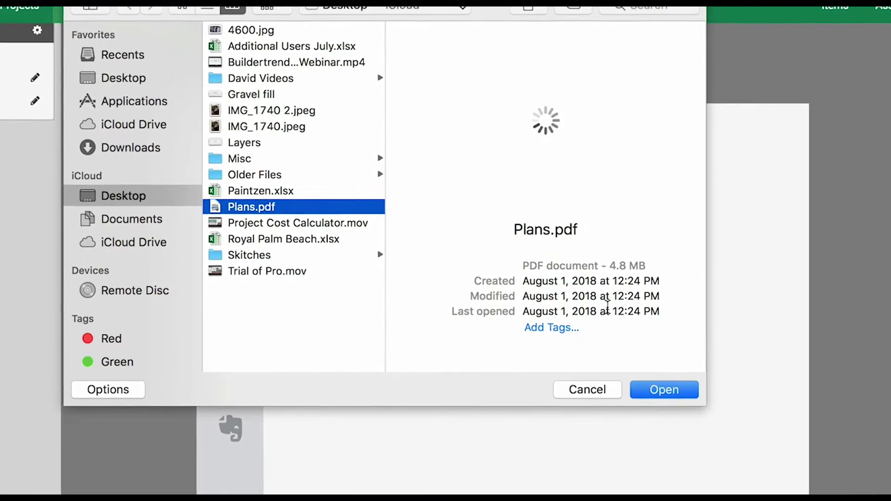
left_click(647, 389)
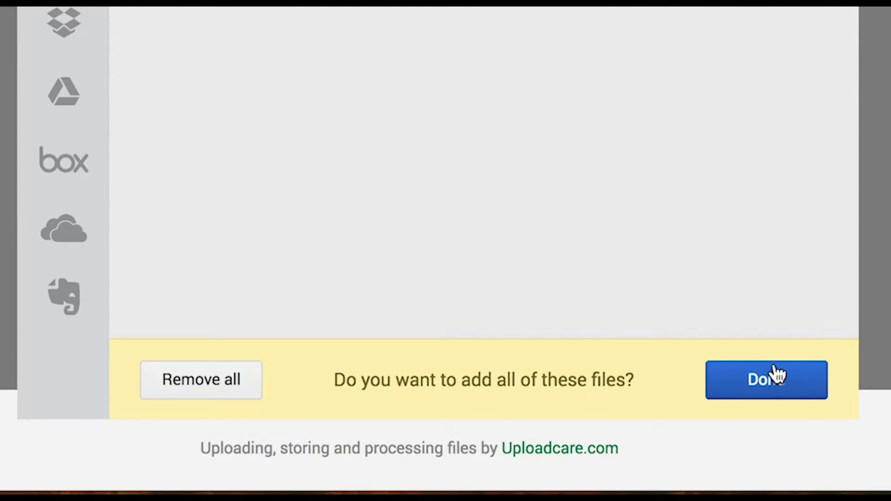
left_click(774, 373)
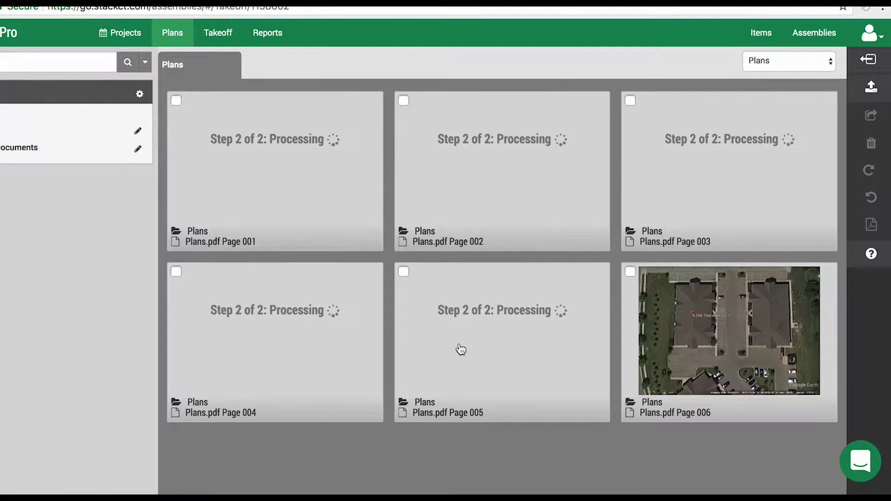
- Switch to the project's takeoff view and open Plans.pdf Page 004
mouse_move(735, 335)
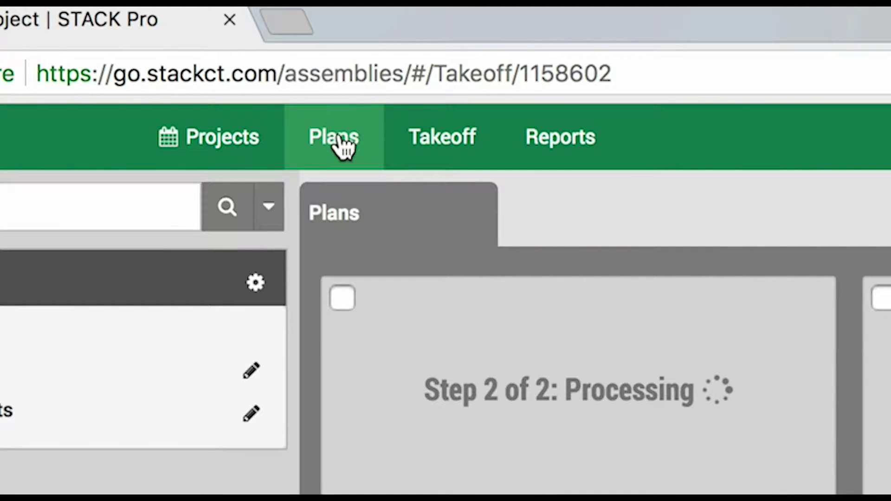
left_click(429, 140)
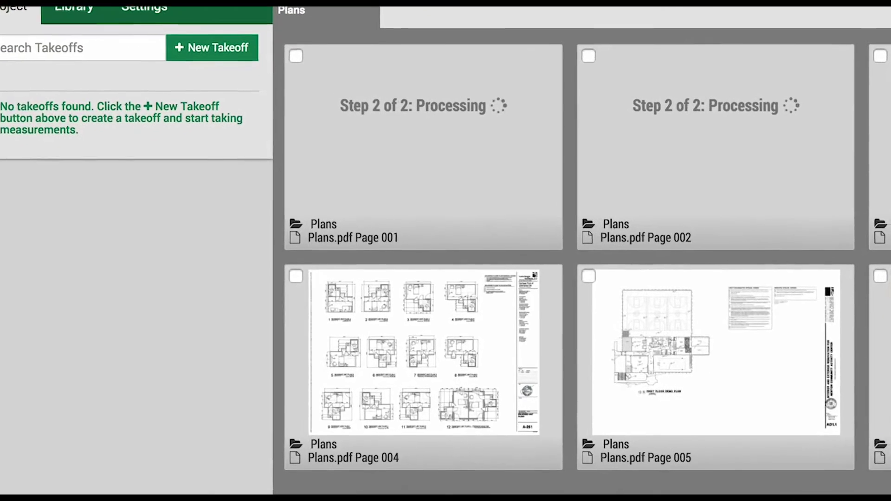
mouse_move(434, 351)
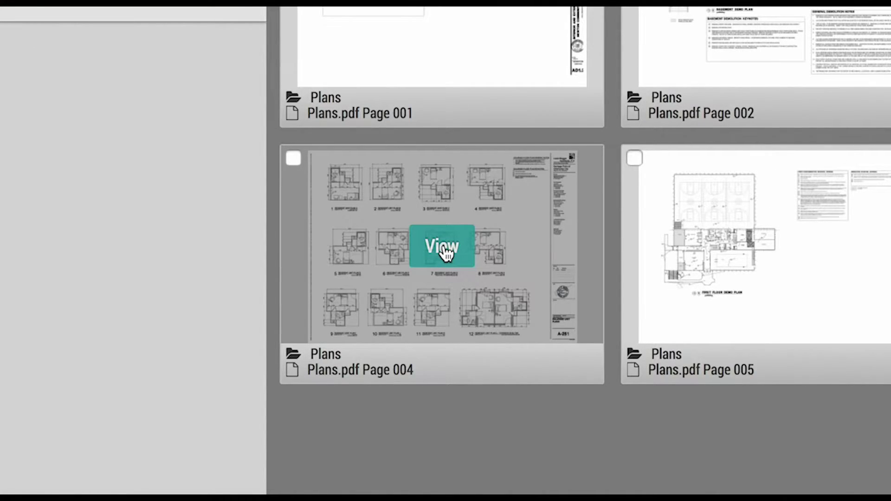
left_click(442, 246)
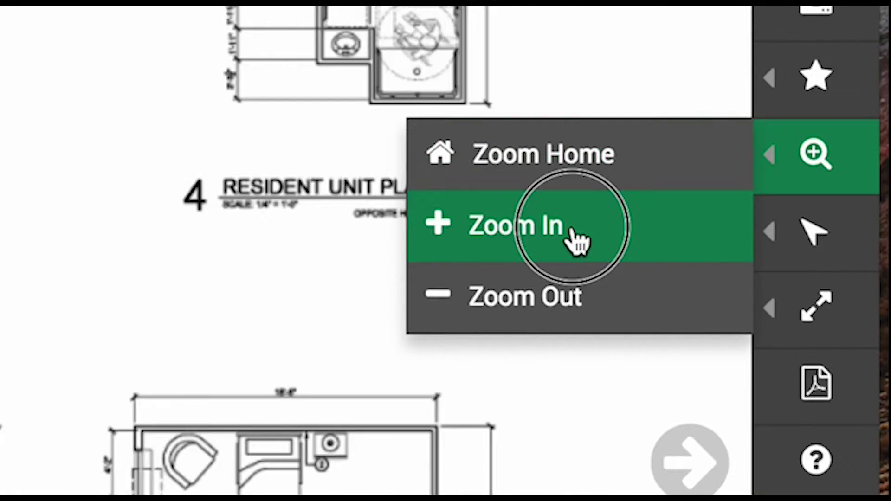
double_click(570, 230)
left_click(557, 293)
double_click(557, 297)
left_click(586, 181)
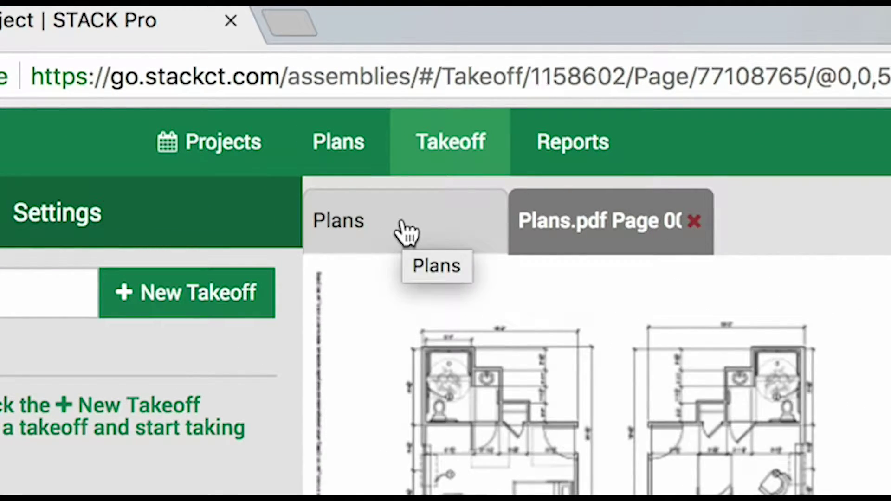
- Open Plans.pdf Page 006 alongside Page 004, compare the two open pages, and close Page 006
left_click(402, 222)
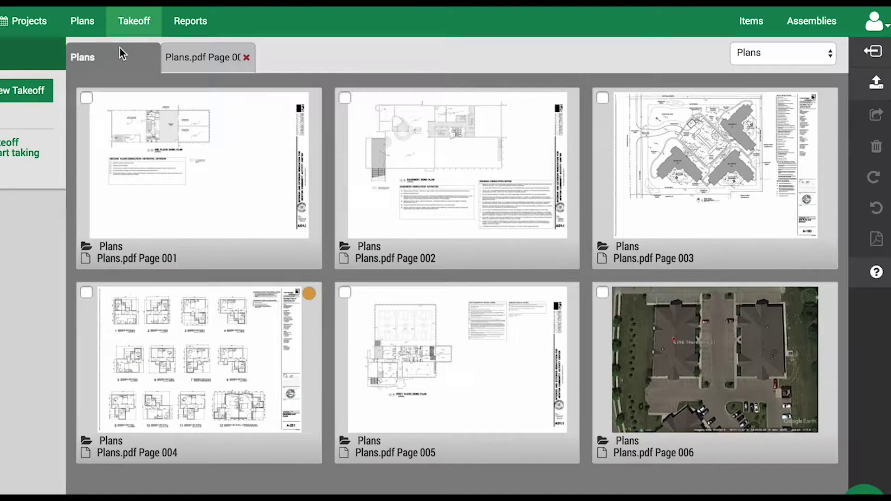
mouse_move(699, 321)
left_click(714, 346)
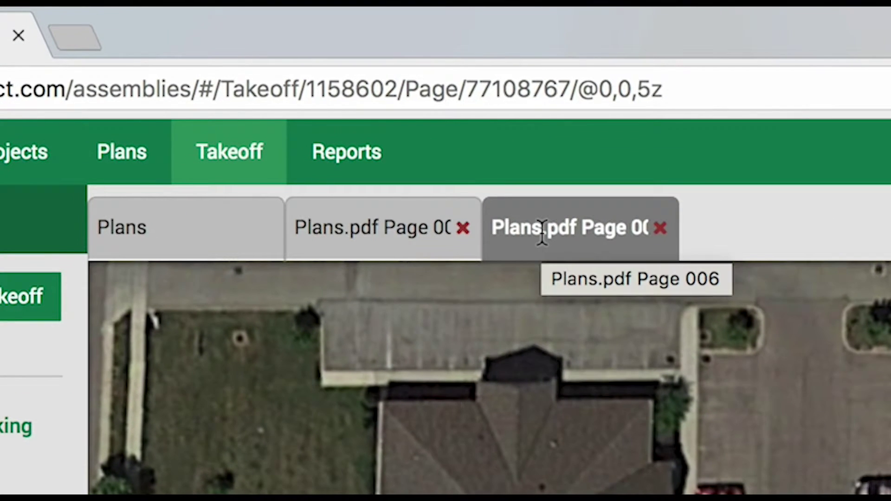
left_click(407, 237)
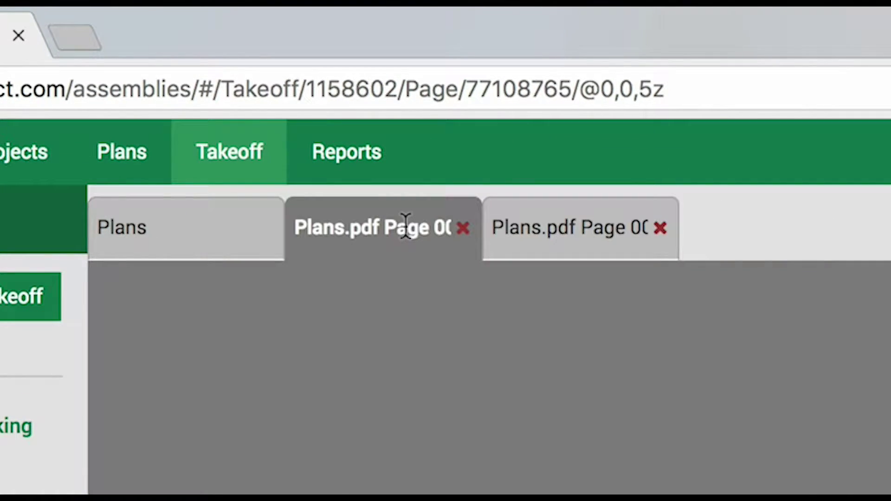
left_click(555, 242)
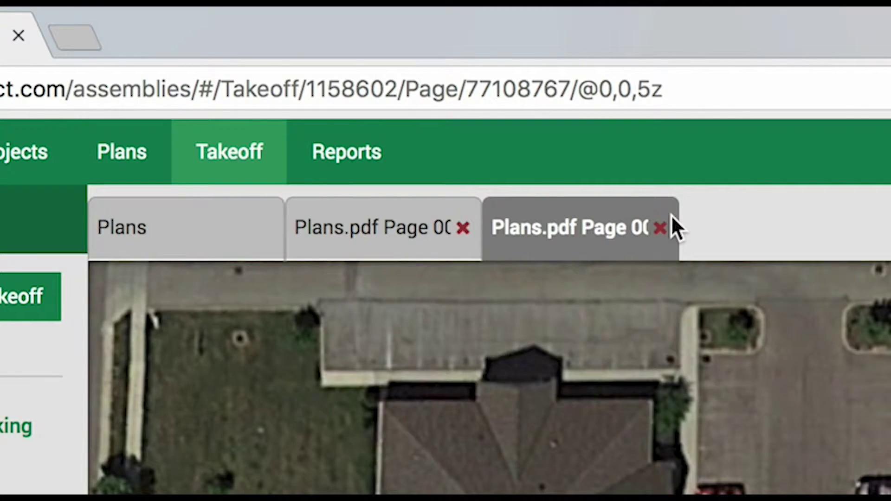
left_click(660, 229)
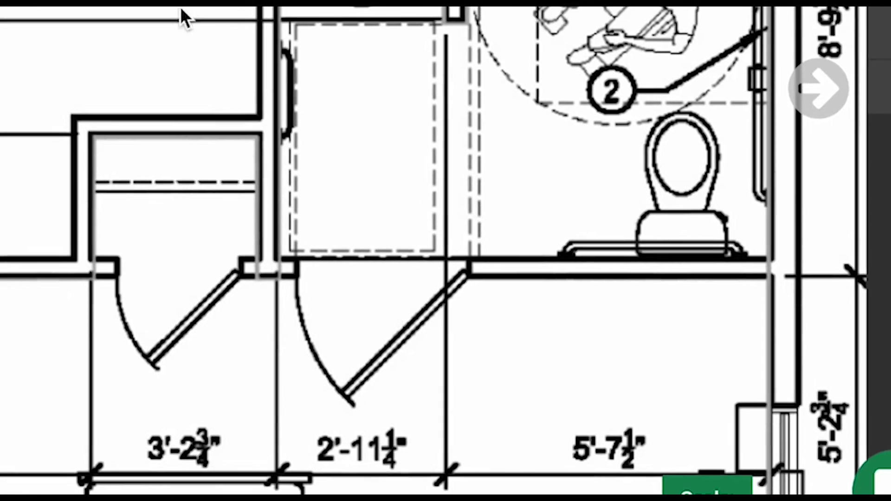
- Open the scale settings for the resident unit plan page and look through the standard architectural and civil scales
left_click_drag(183, 16, 215, 474)
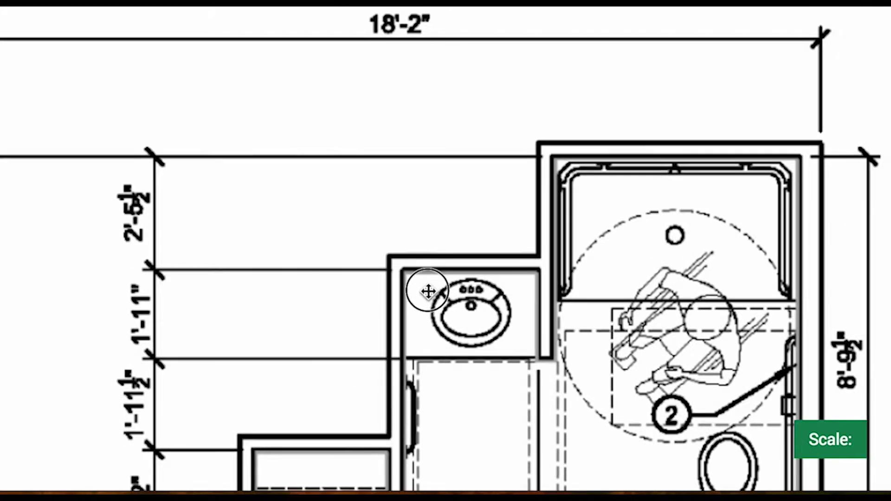
left_click(853, 444)
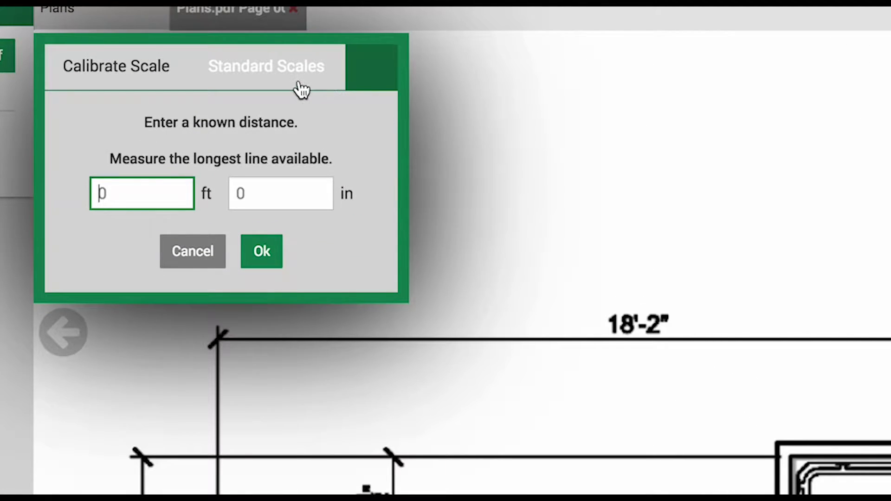
left_click(278, 81)
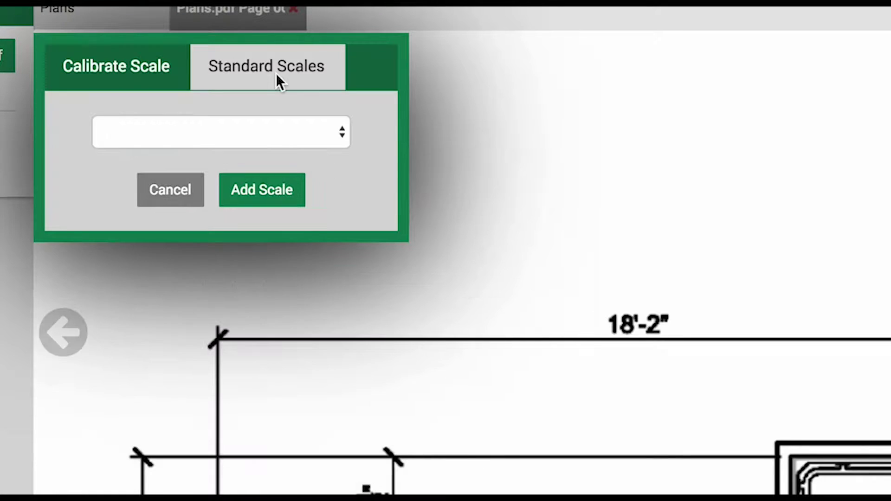
left_click(258, 135)
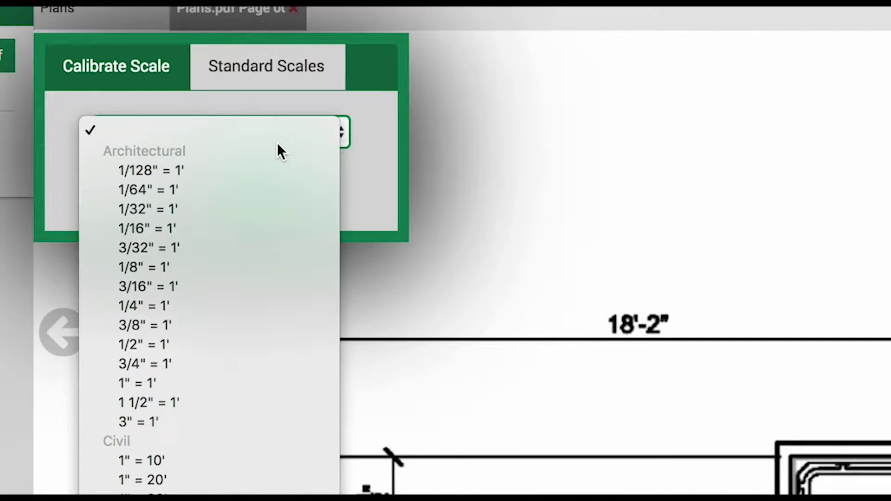
left_click(123, 61)
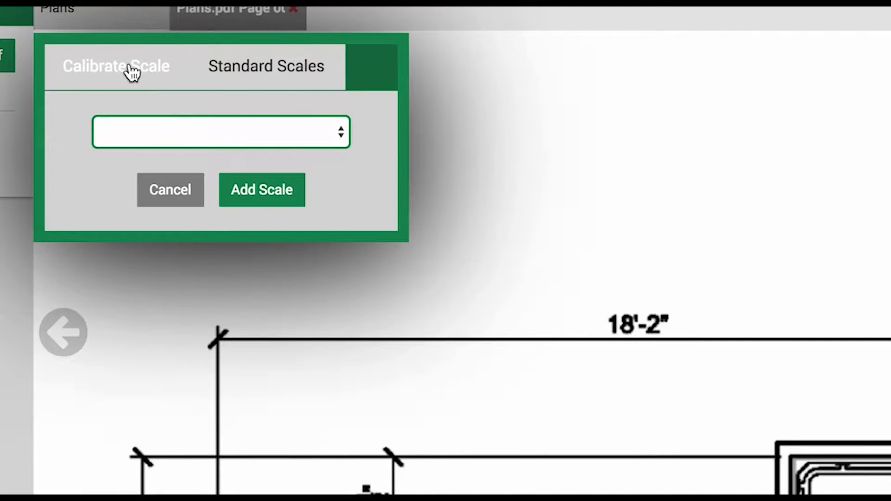
left_click(111, 73)
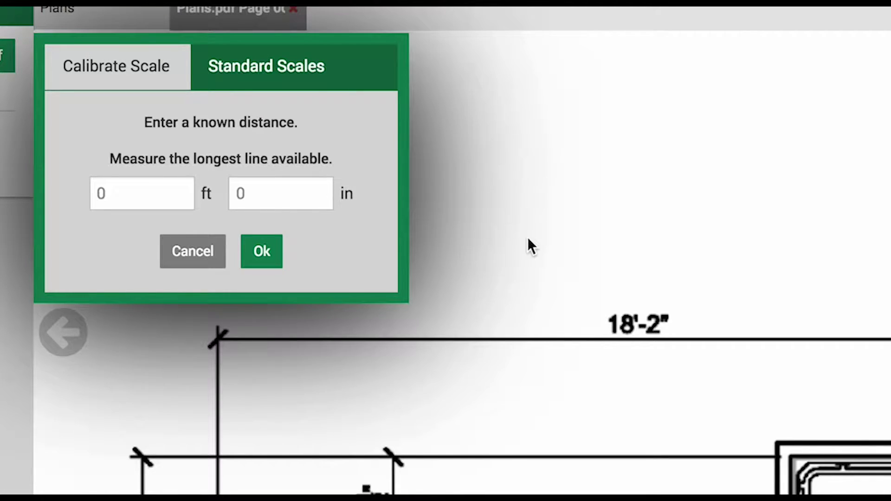
- Calibrate the page scale with a known distance of 18 ft 2 in by tracing the unit plan's overall width dimension line
left_click_drag(529, 240, 507, 294)
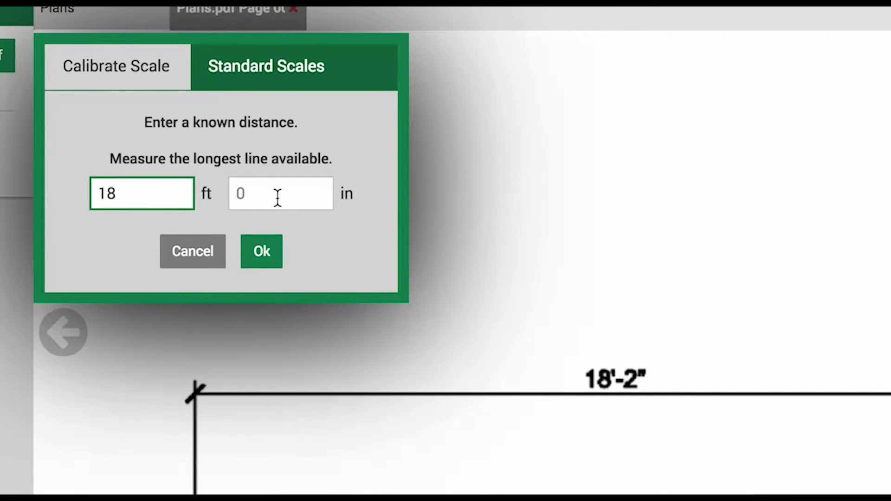
left_click(262, 255)
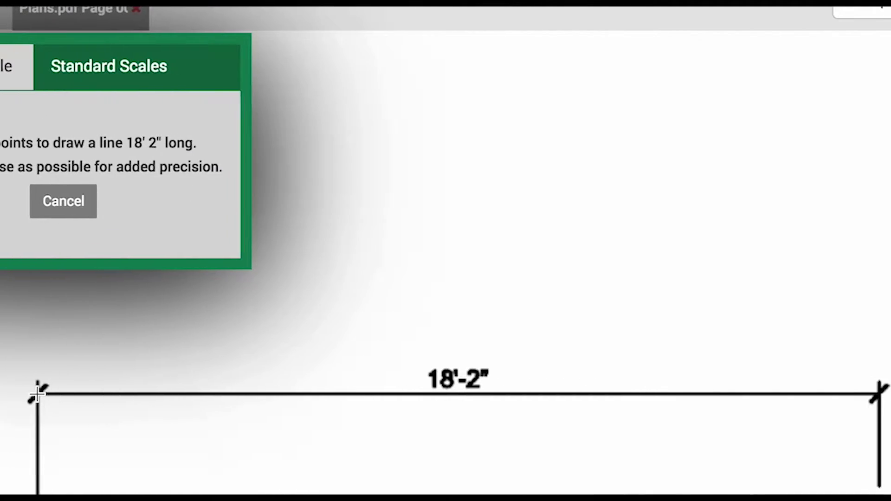
left_click(195, 394)
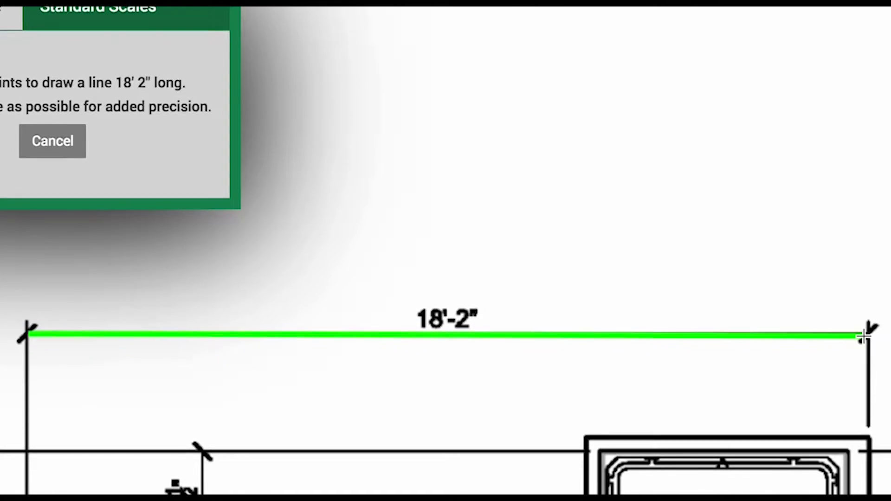
left_click(859, 352)
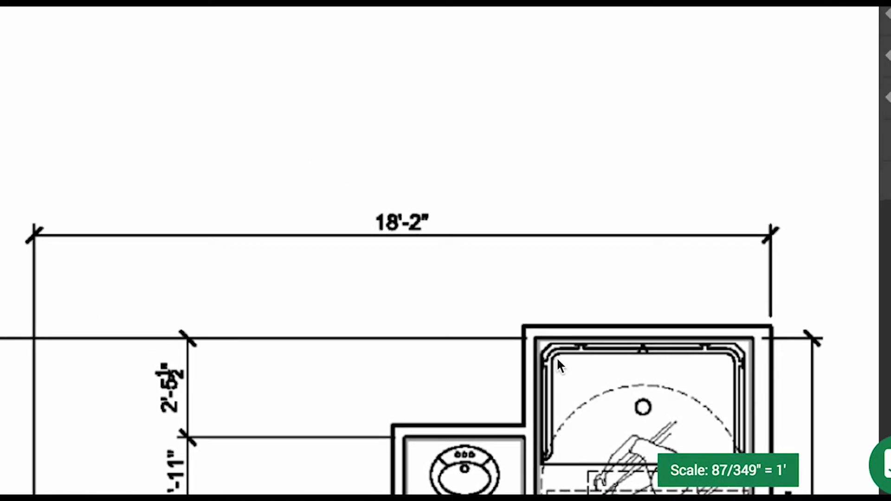
- Create a new Area takeoff named 12" Tile and give it an orange fill color
scroll(604, 246, "down", 5)
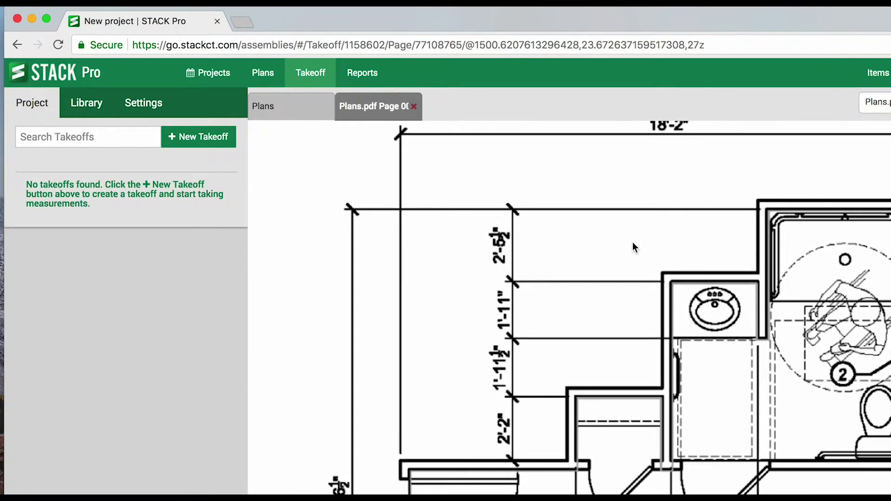
scroll(601, 233, "down", 3)
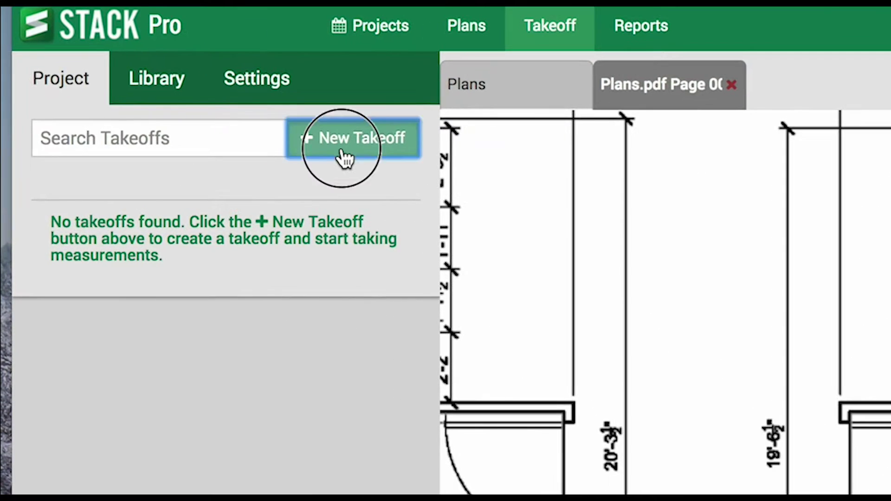
left_click(195, 138)
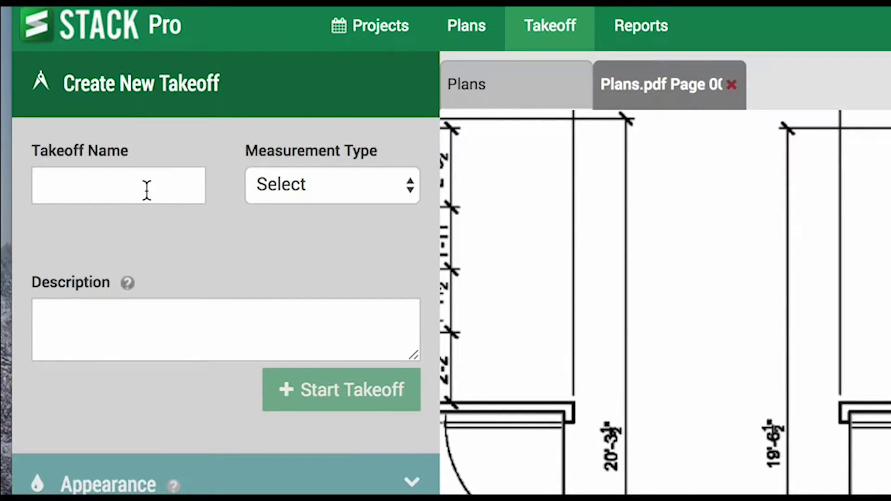
left_click(147, 190)
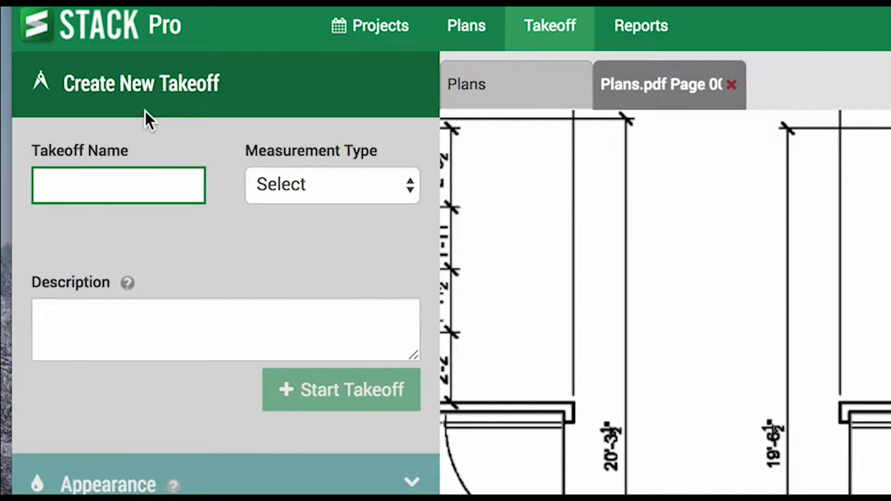
left_click(331, 177)
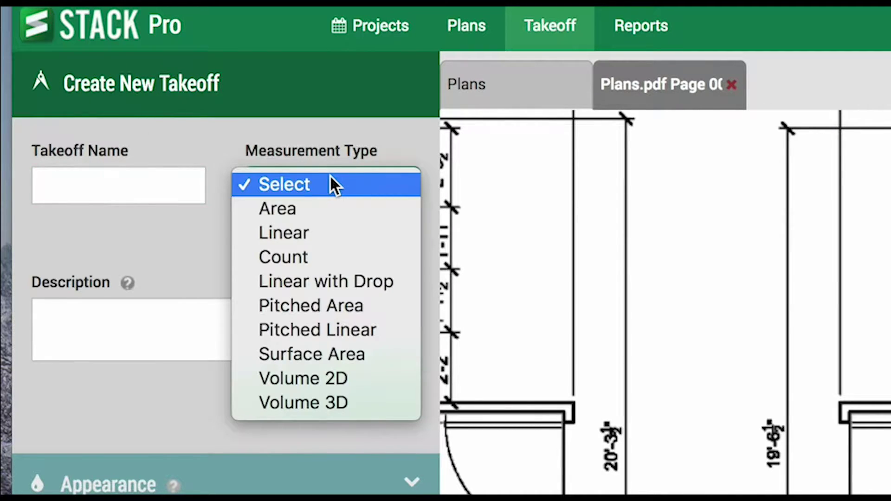
left_click(318, 212)
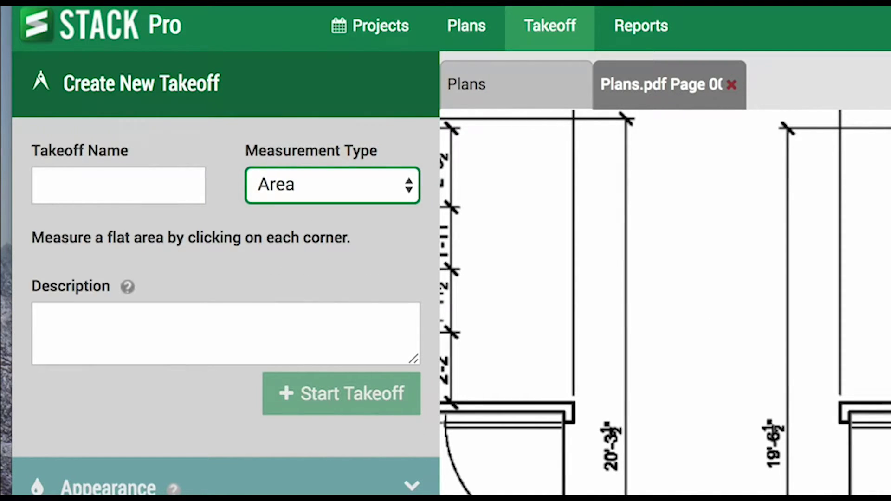
left_click(140, 185)
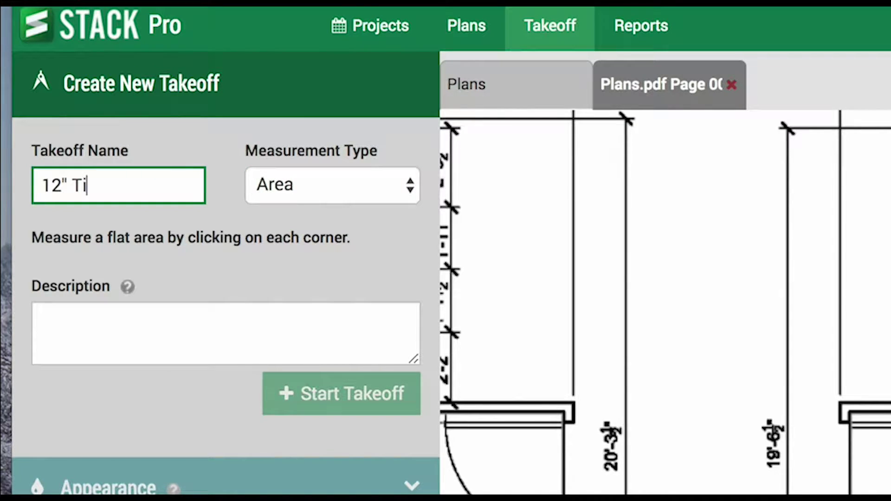
left_click(327, 190)
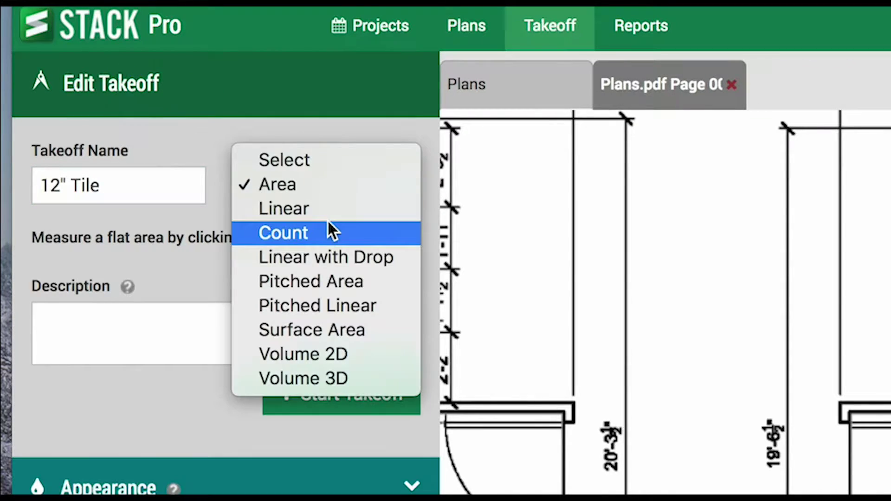
left_click(338, 188)
left_click(135, 312)
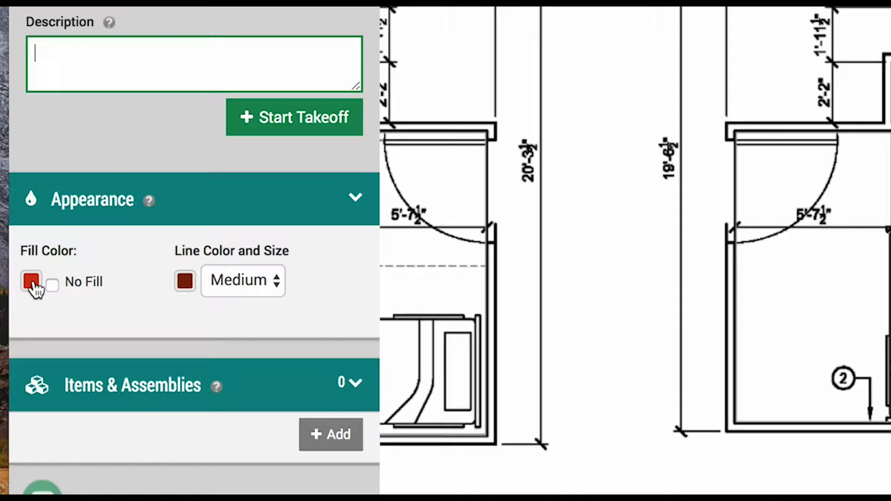
left_click(32, 281)
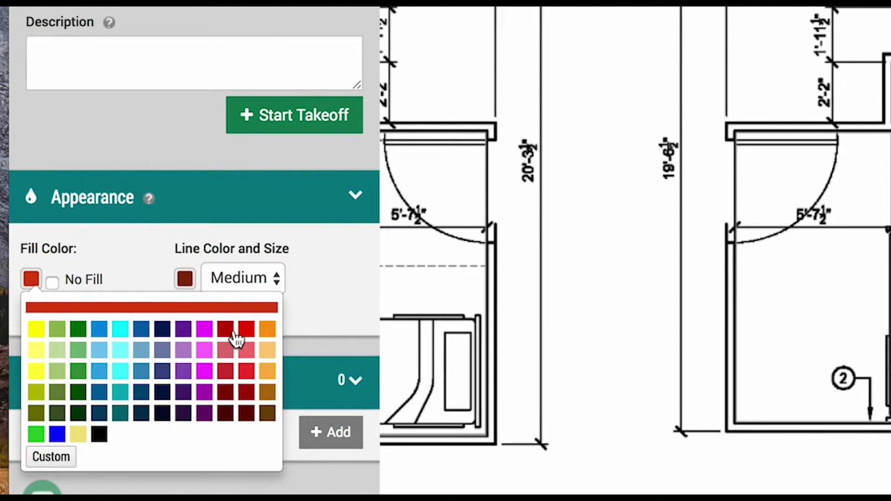
left_click(268, 329)
- Start the 12" Tile takeoff and outline the main room of the unit beside Resident Unit Plan A as a four-corner polygon
left_click(278, 122)
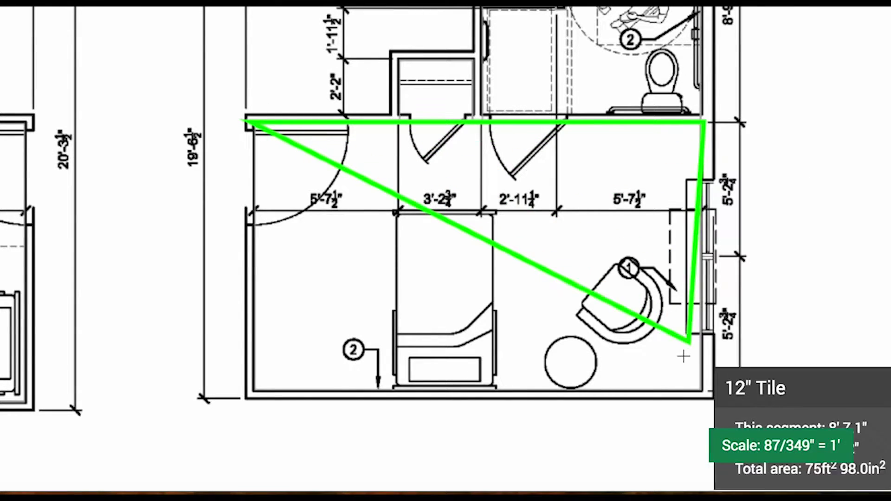
left_click(705, 394)
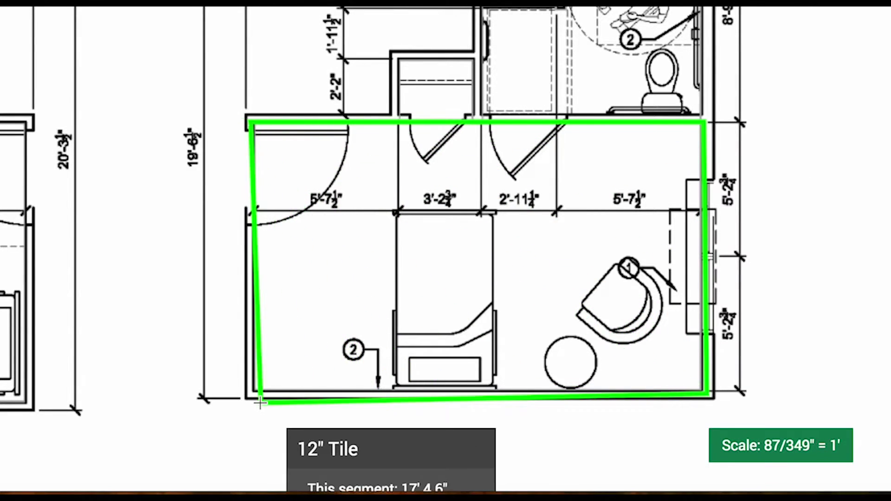
double_click(251, 391)
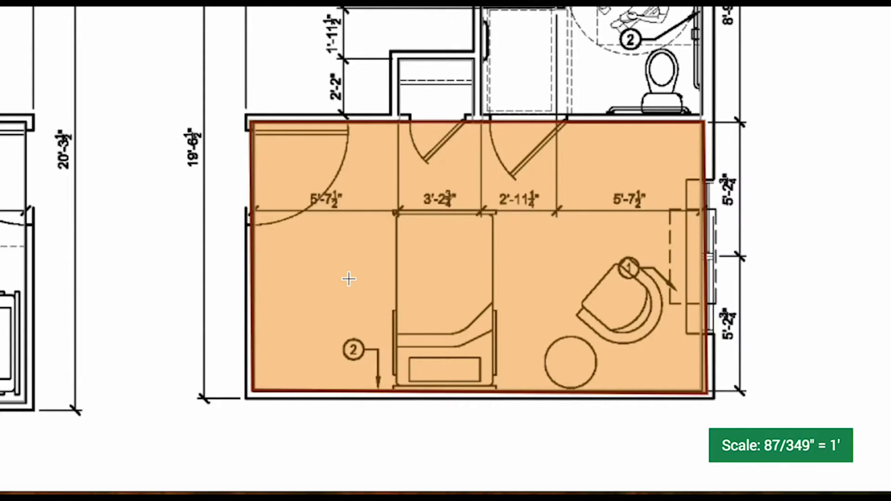
- Measure the main room of Resident Unit Plan A with the Rectangle tool, corner to corner, and end the 12" Tile takeoff
mouse_move(469, 33)
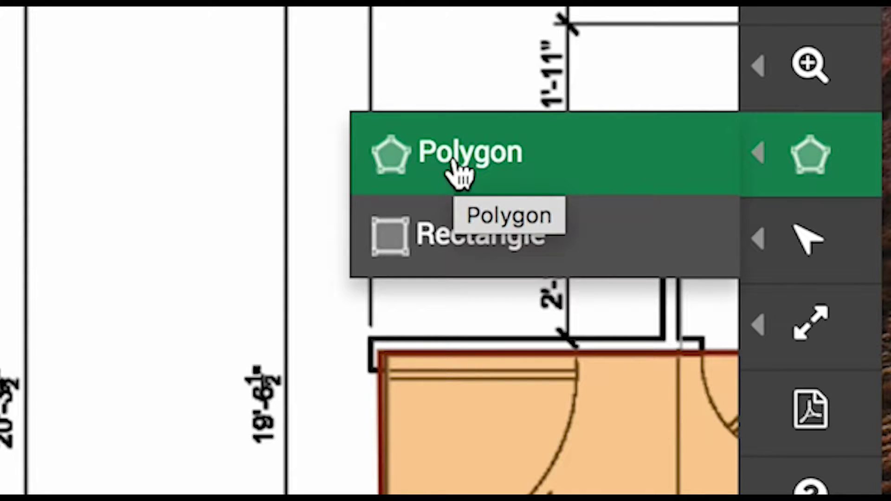
left_click(455, 235)
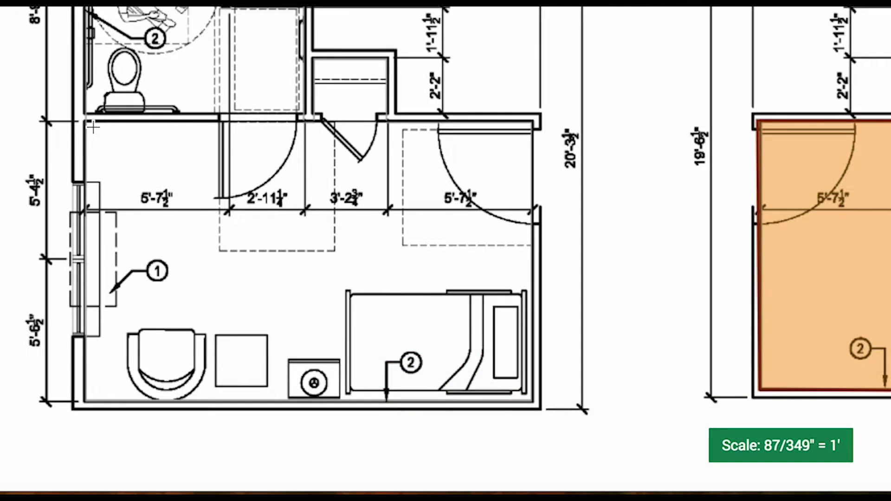
left_click_drag(83, 122, 535, 401)
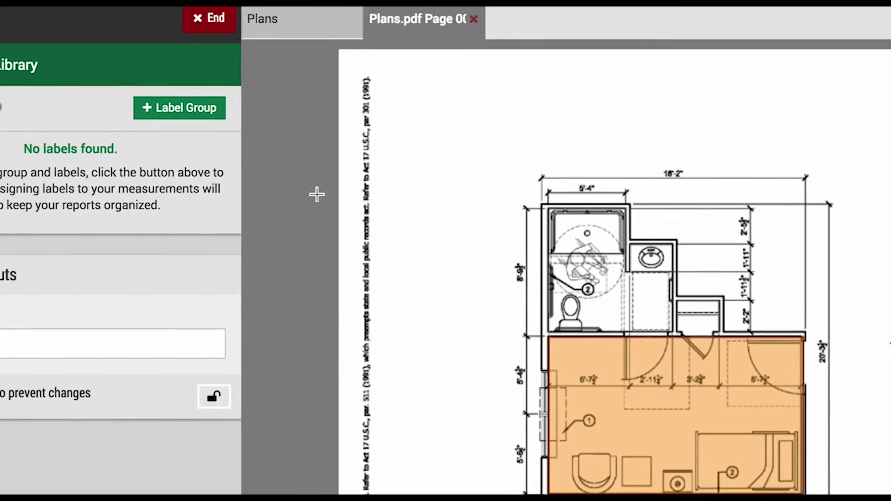
left_click(211, 17)
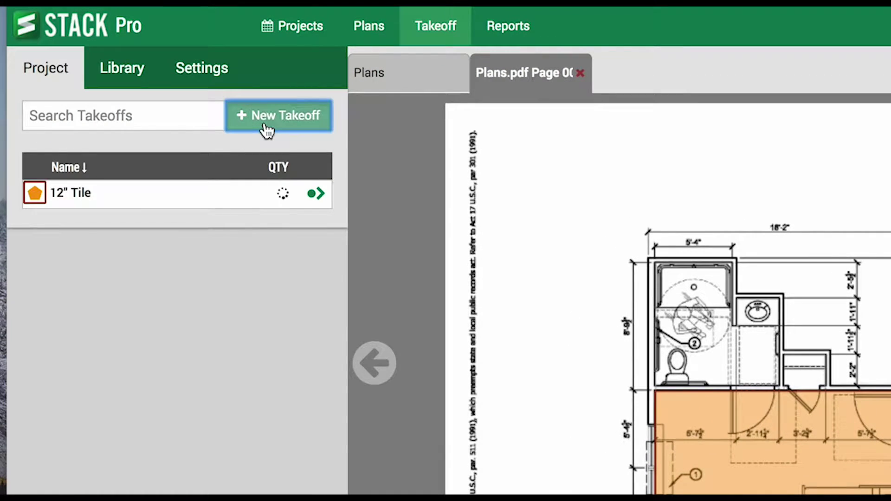
- Create a new Linear takeoff named 12 Gauge Wire, correcting the spelling of Gauge
left_click(168, 69)
left_click(260, 146)
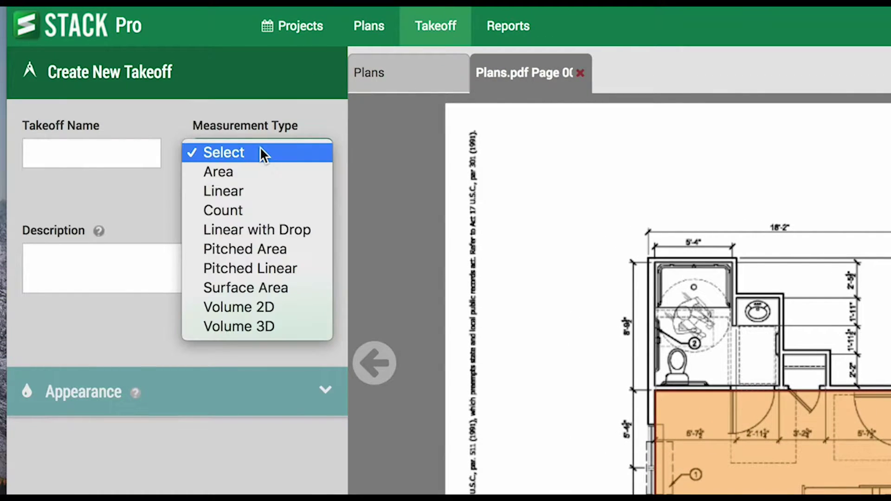
left_click(129, 164)
left_click(131, 157)
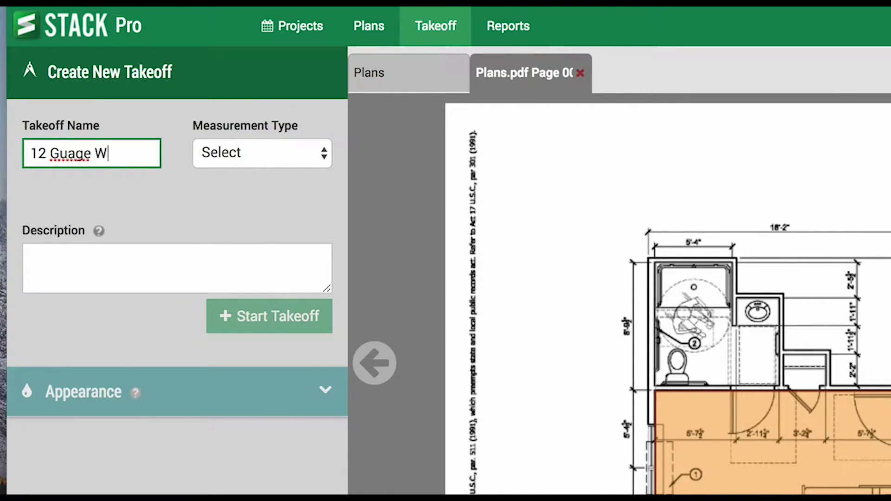
right_click(68, 153)
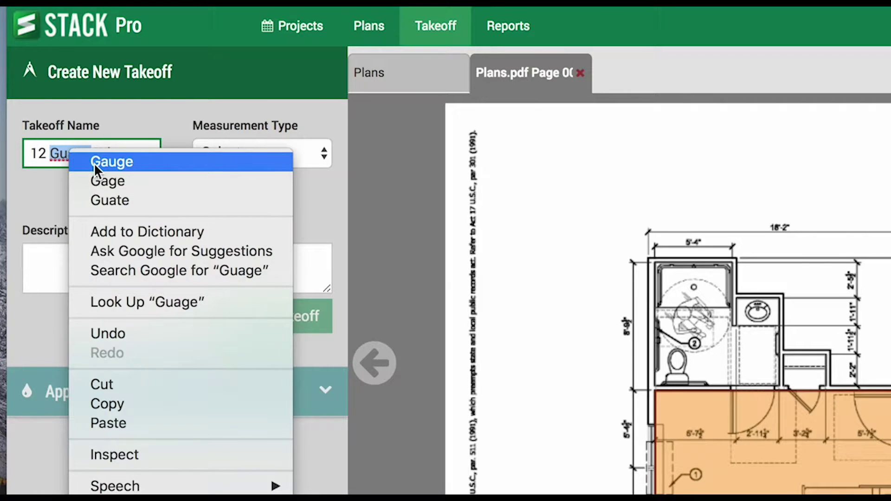
left_click(89, 163)
left_click(244, 157)
left_click(244, 190)
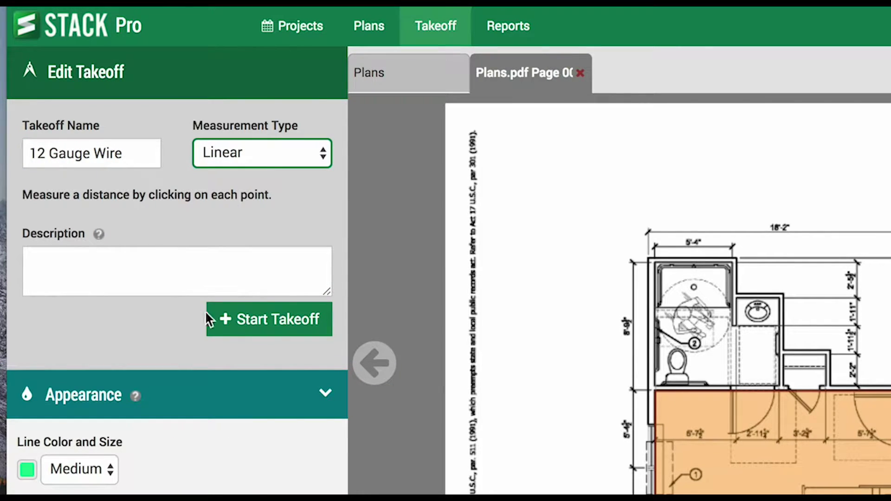
- Trace two 12 Gauge Wire runs along the walls of Resident Unit Plan A's main room, leaving a gap behind the chair, and end the takeoff
left_click(265, 320)
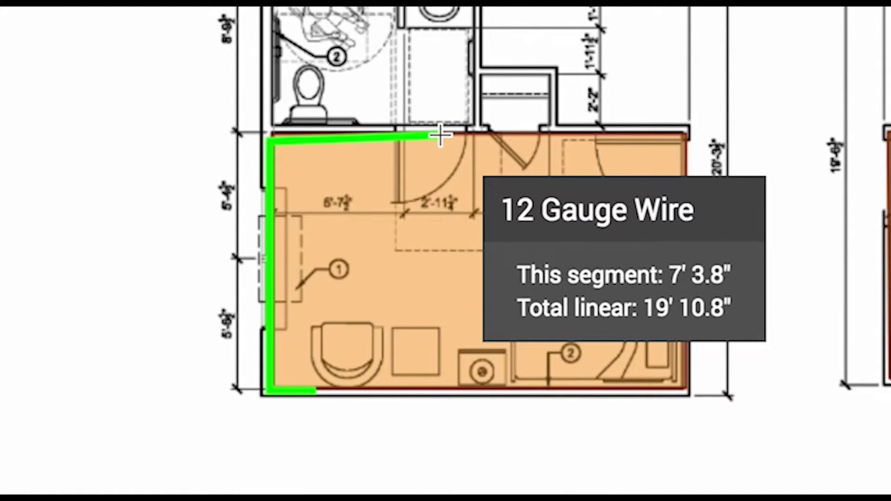
double_click(440, 135)
left_click(369, 395)
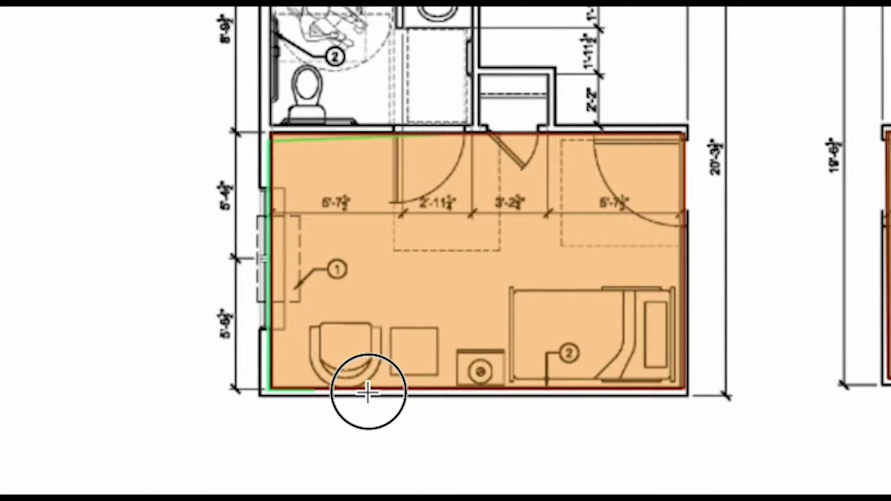
left_click(680, 389)
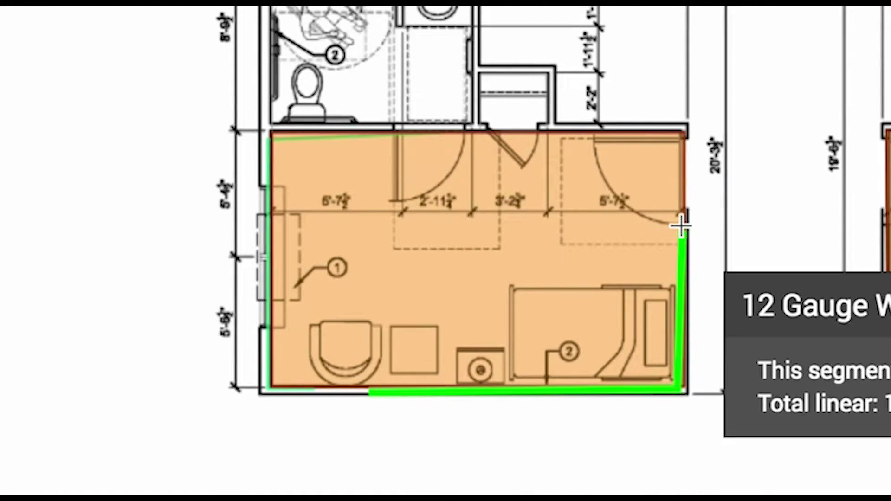
double_click(682, 254)
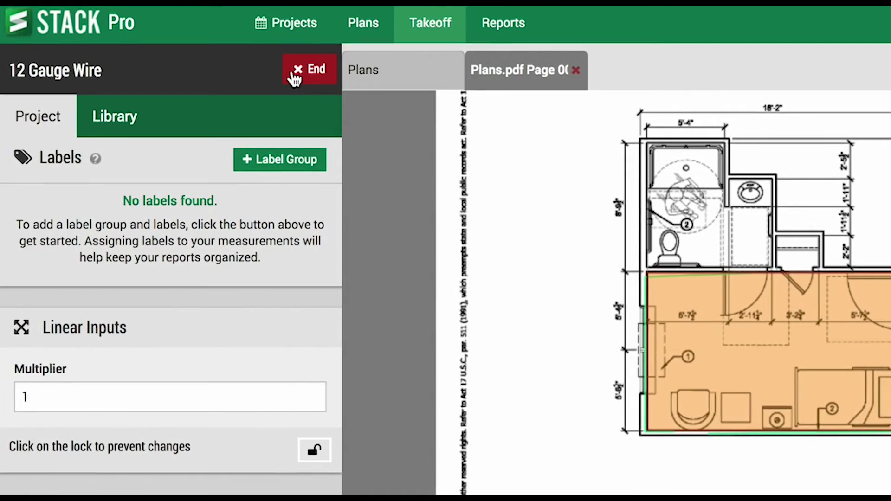
left_click(297, 75)
- Create a new Count takeoff named Outlets
left_click(272, 113)
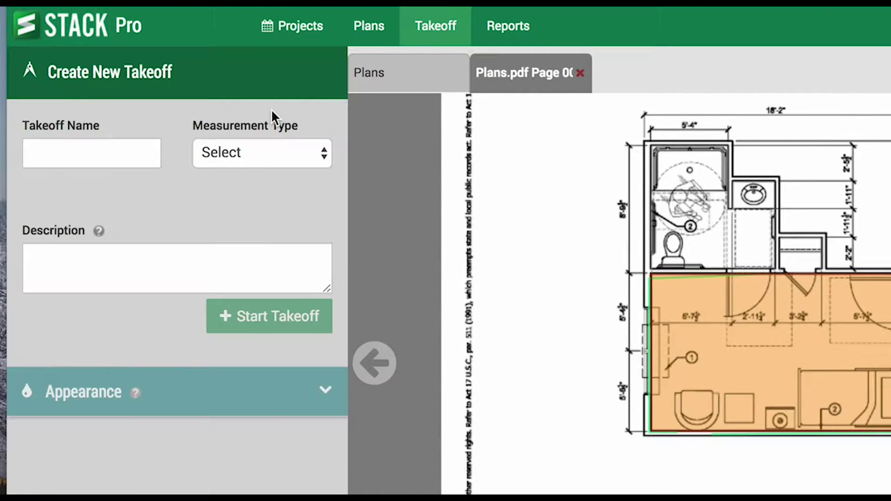
left_click(261, 148)
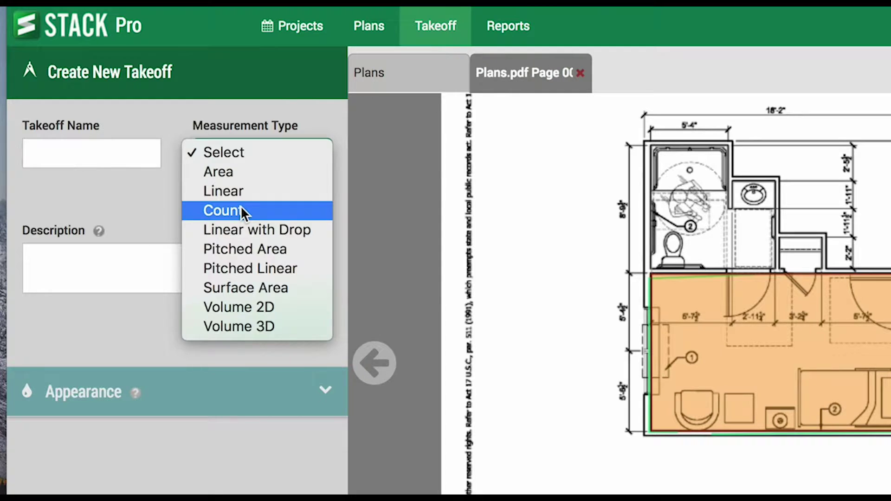
left_click(112, 154)
left_click(112, 154)
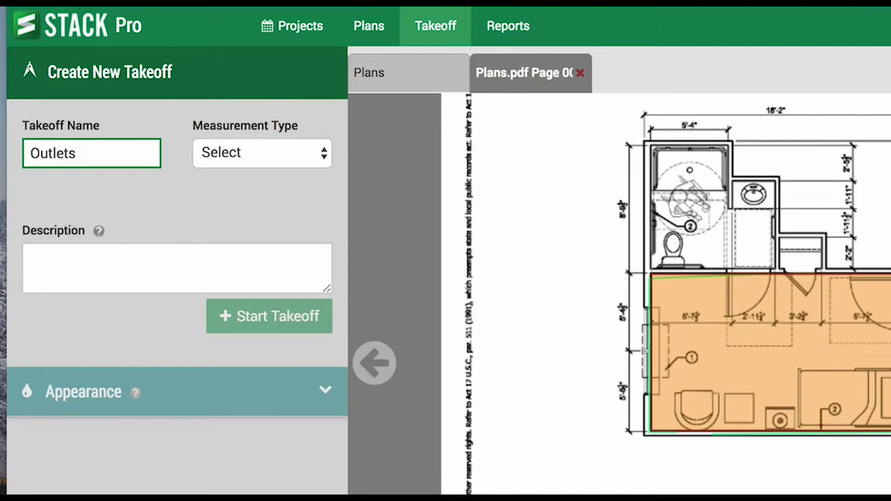
left_click(251, 145)
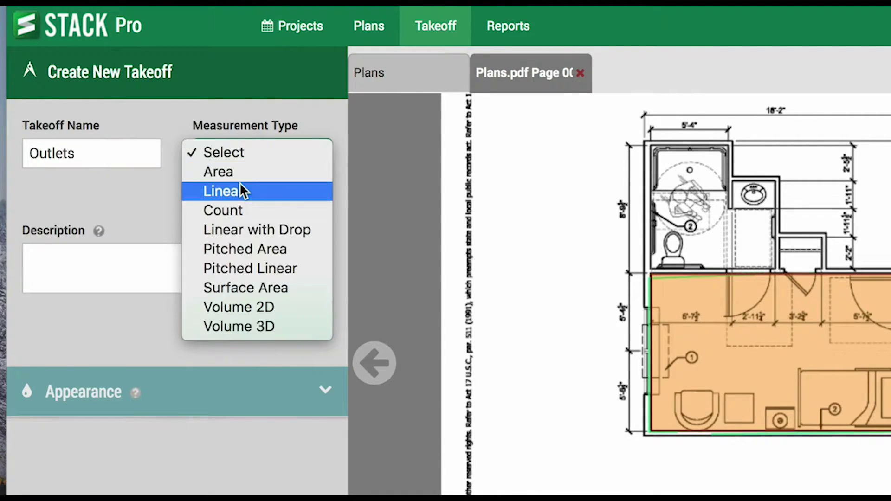
left_click(238, 210)
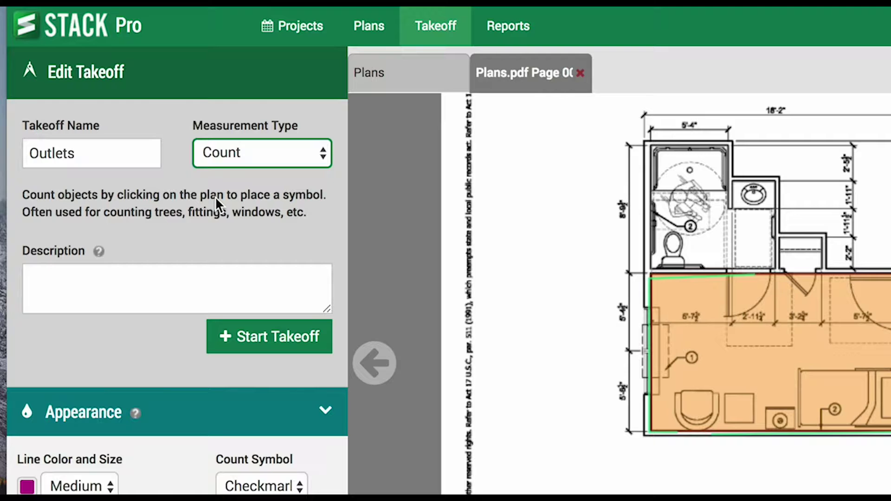
- Set the count symbol of the Outlets takeoff to Cross - Large
left_click(128, 279)
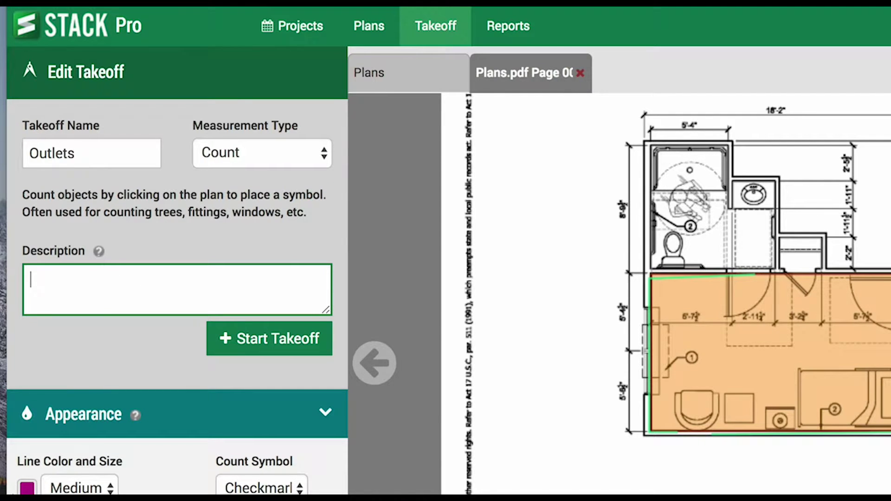
scroll(228, 79, "down", 5)
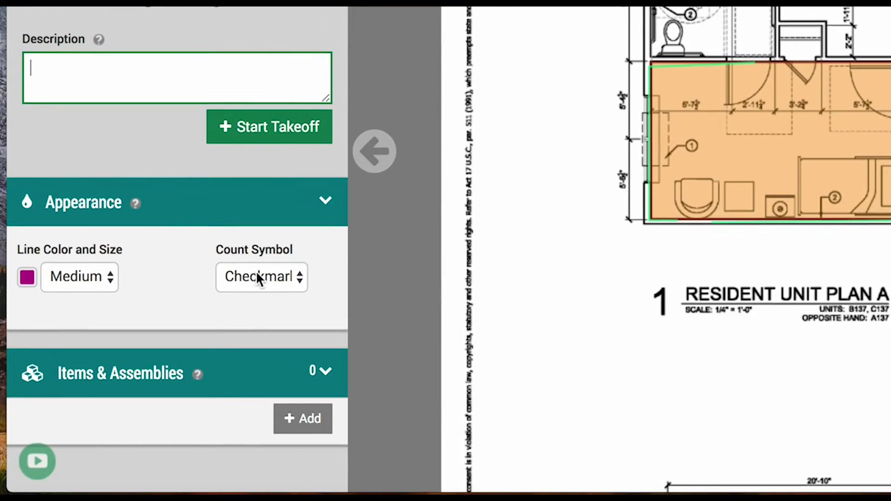
left_click(259, 278)
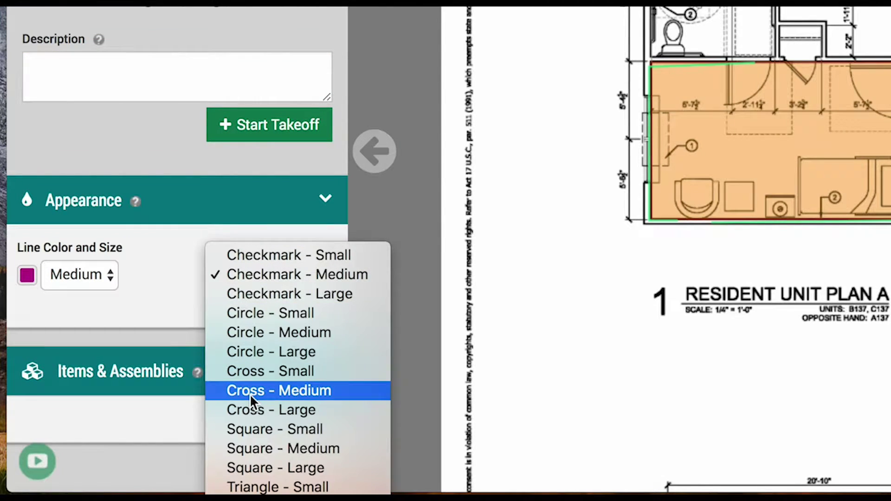
scroll(250, 409, "down", 1)
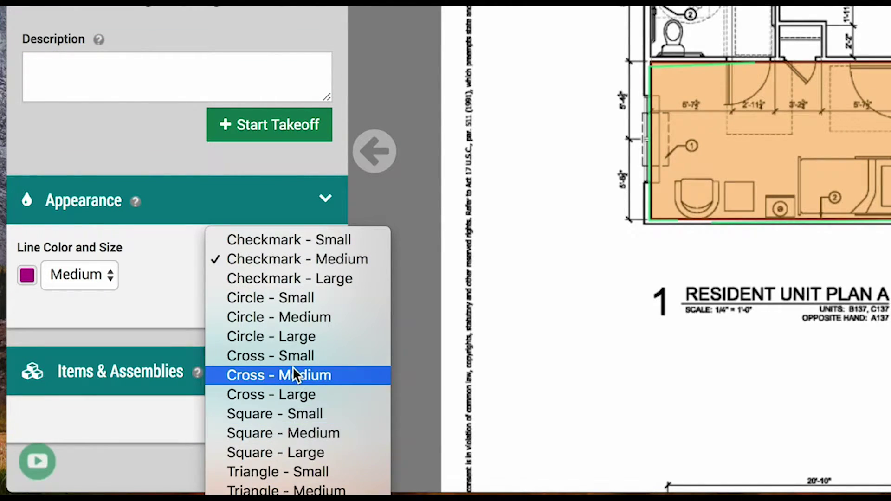
left_click(296, 394)
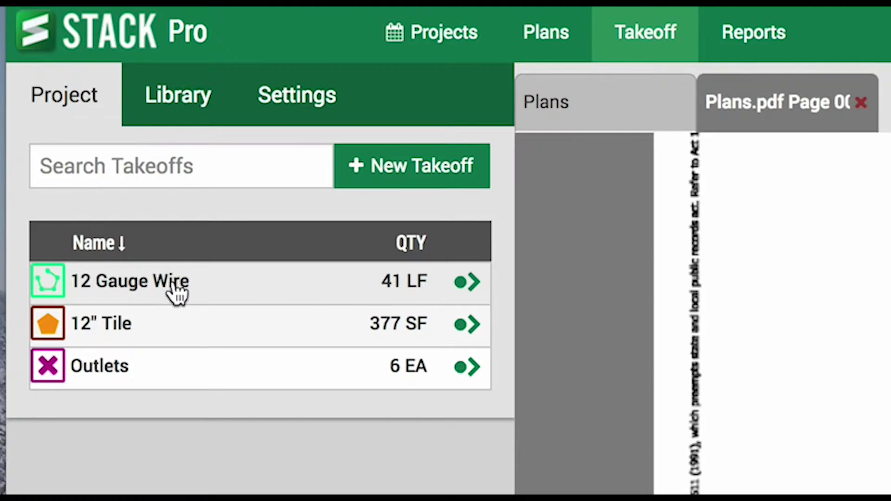
- Create a new Linear with Drop takeoff named Wire w/drop and start measuring
left_click(388, 174)
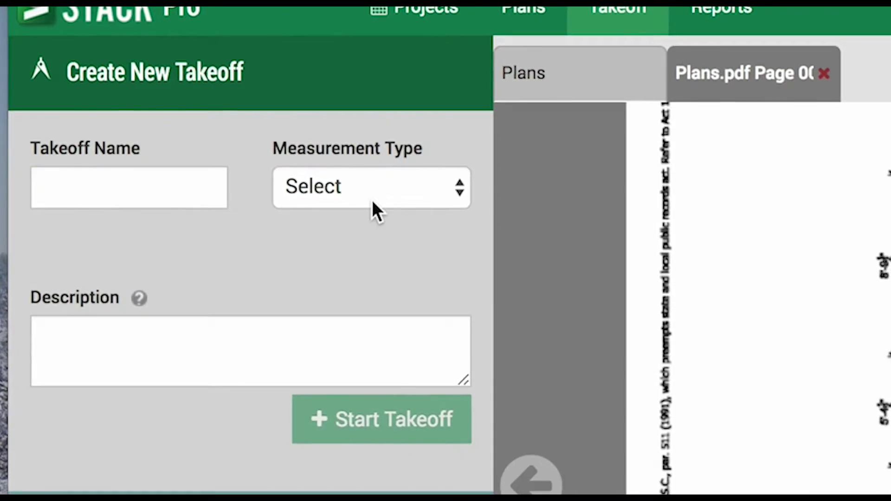
left_click(388, 232)
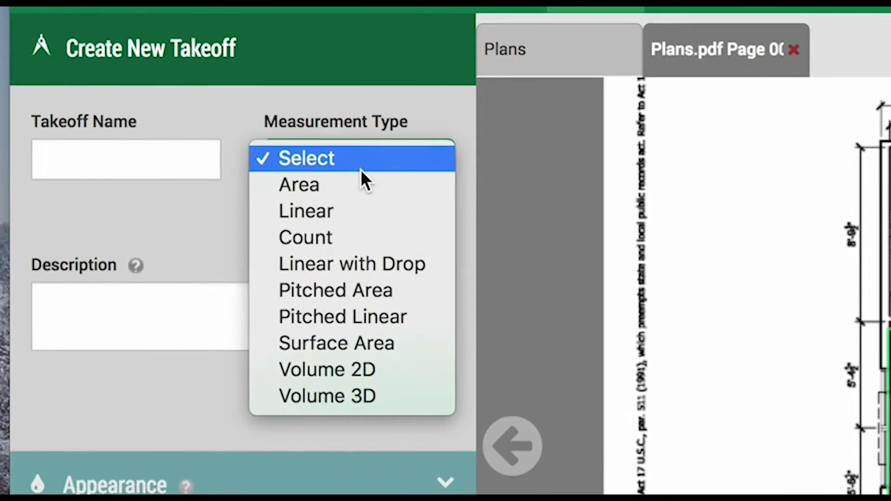
left_click(371, 265)
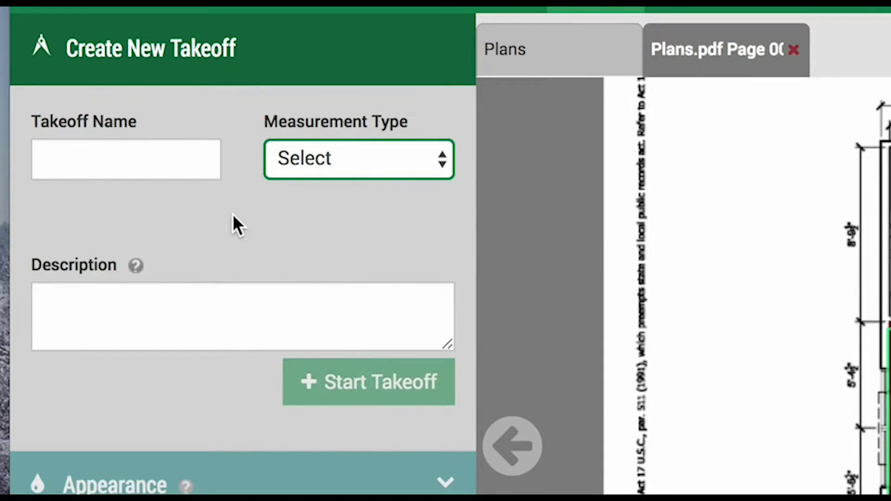
left_click(184, 162)
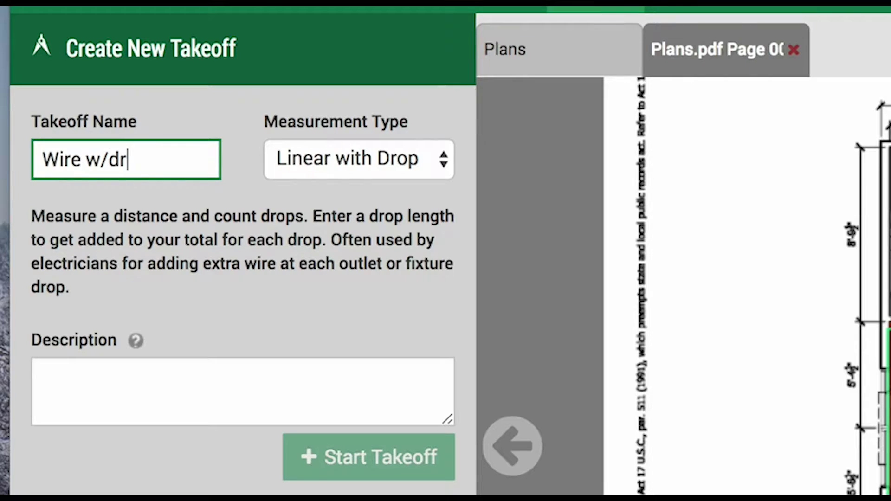
left_click(330, 457)
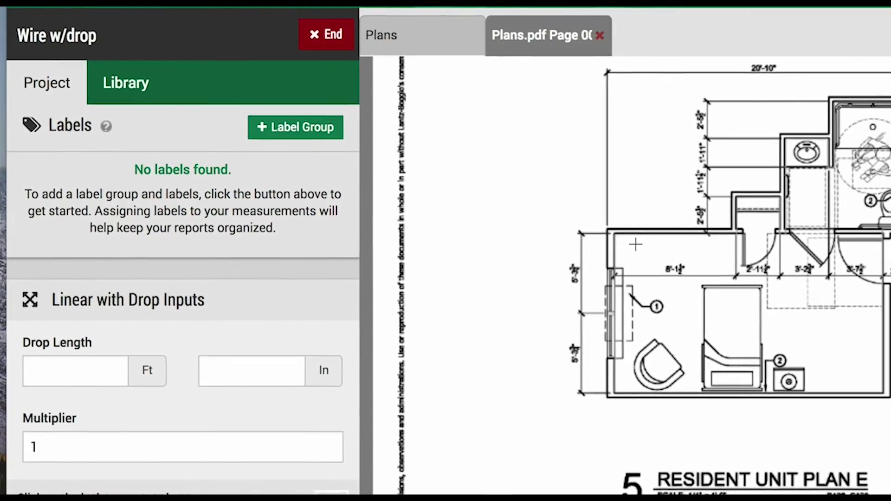
- Set the drop length of the Wire w/drop takeoff to 6 ft
scroll(551, 352, "up", 5)
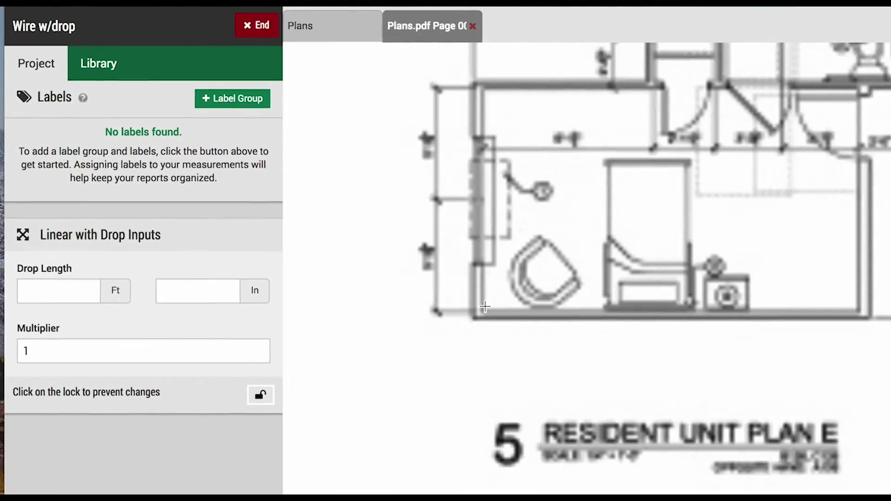
scroll(481, 302, "up", 2)
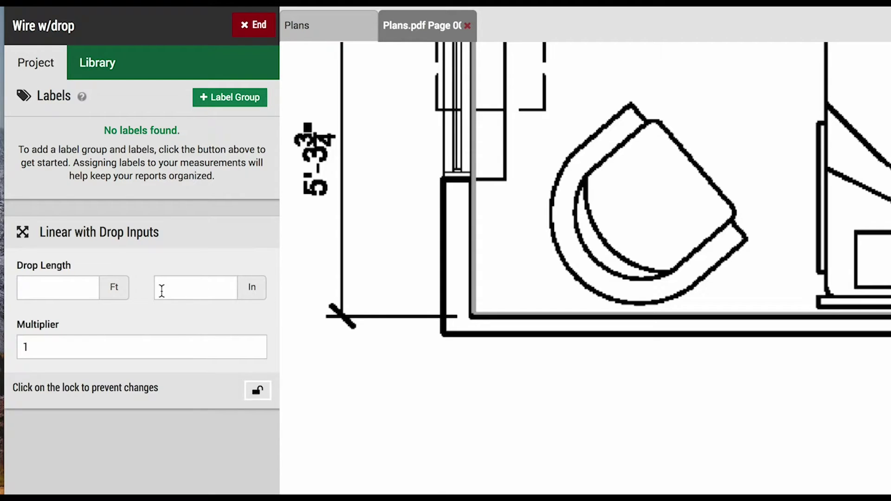
left_click(79, 290)
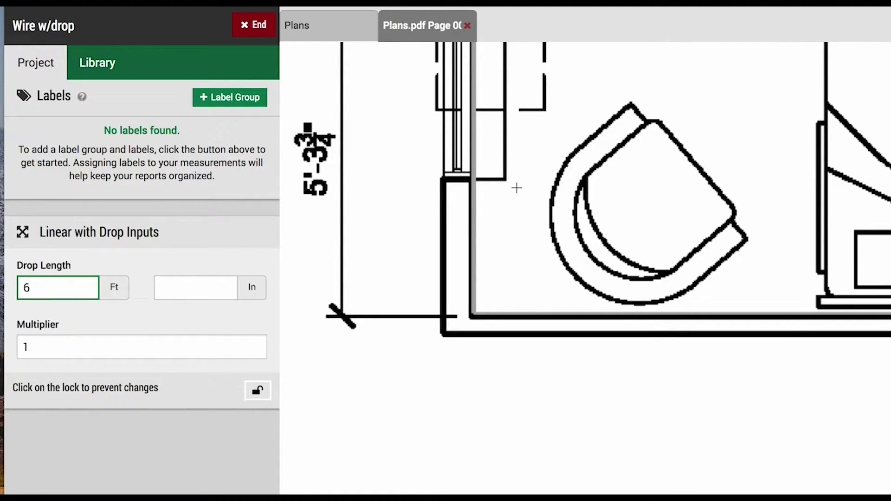
- Trace a wire run along Resident Unit Plan E's window wall and lower wall, adding a drop between chair and bed, and end the takeoff
left_click_drag(516, 187, 483, 424)
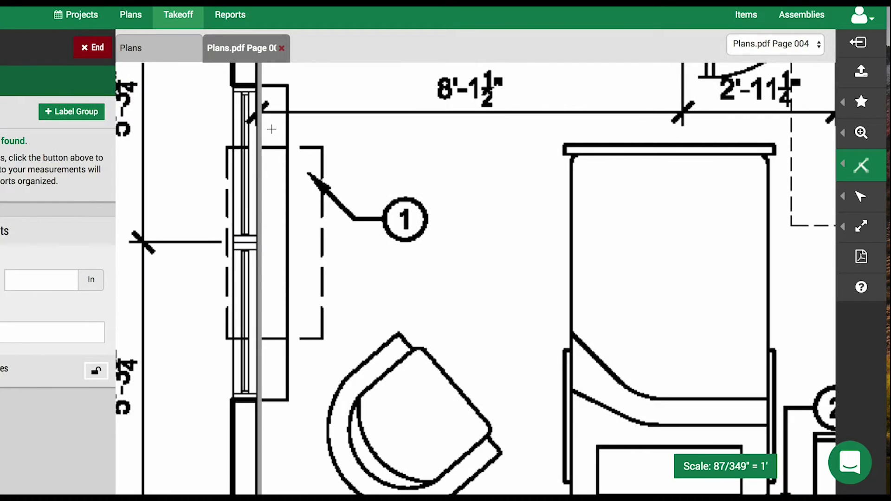
left_click(264, 116)
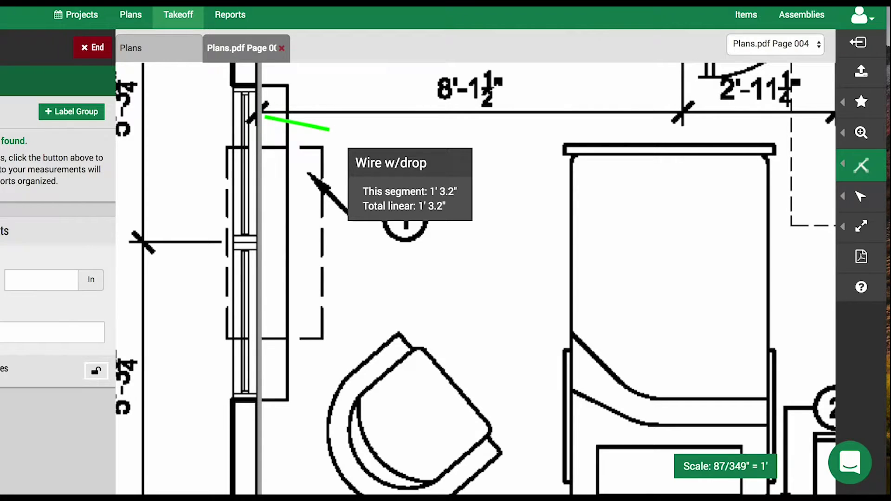
scroll(262, 325, "down", 5)
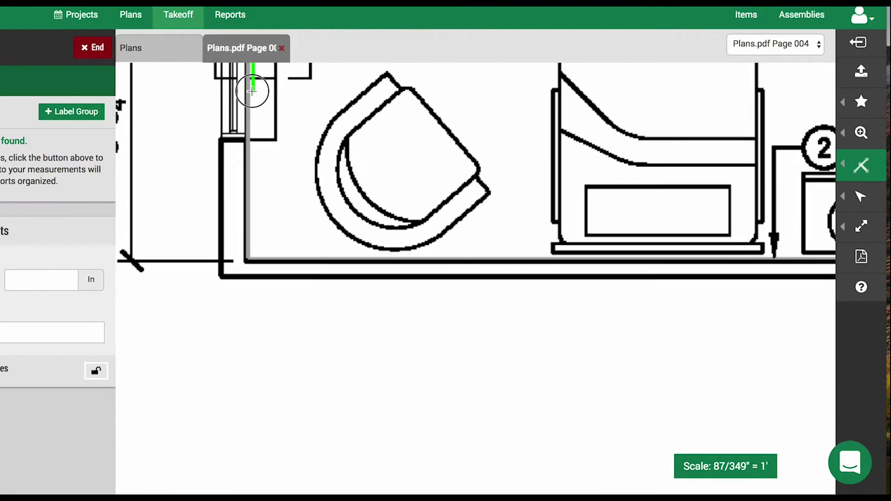
left_click(247, 259)
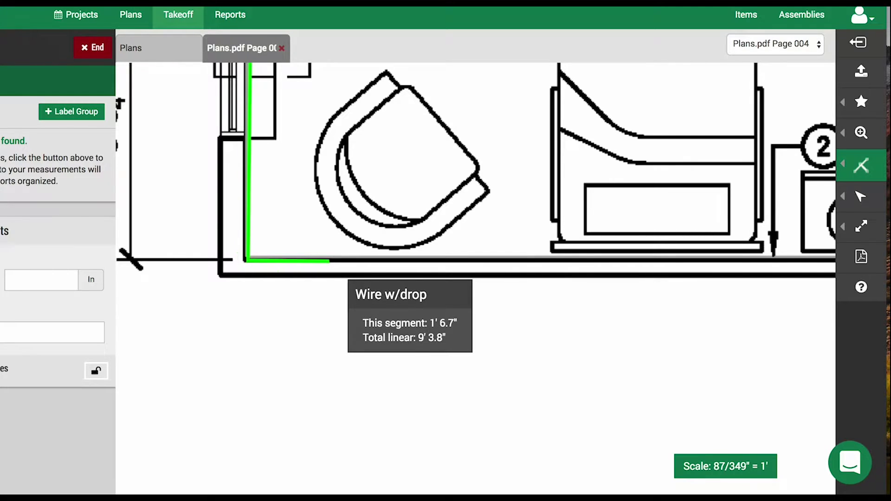
left_click(521, 256)
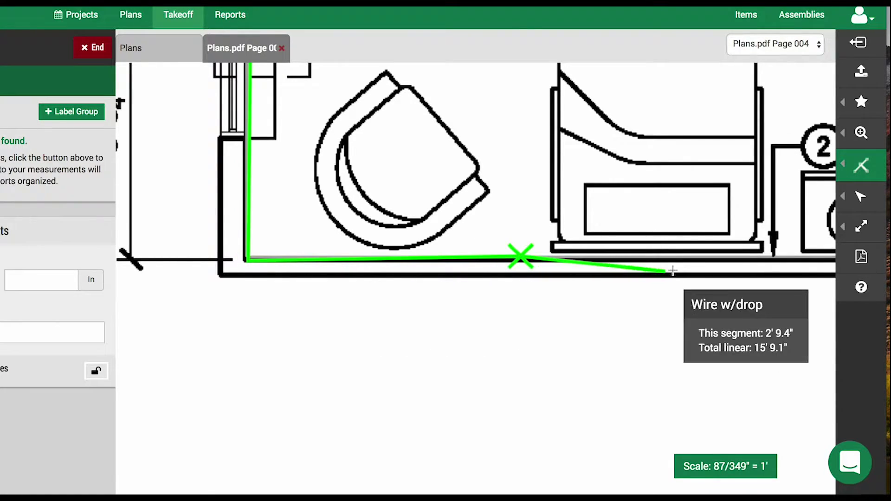
left_click_drag(640, 262, 338, 294)
left_click_drag(633, 282, 418, 286)
left_click(626, 292)
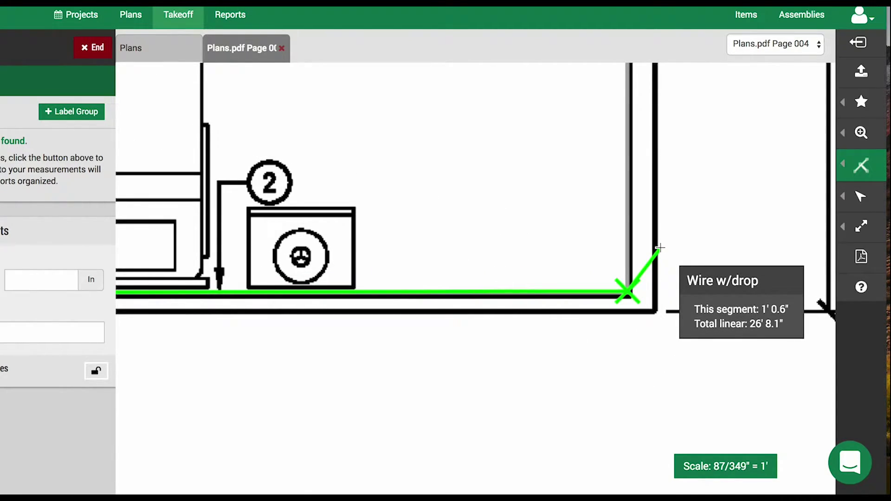
key("Escape")
scroll(442, 266, "down", 5)
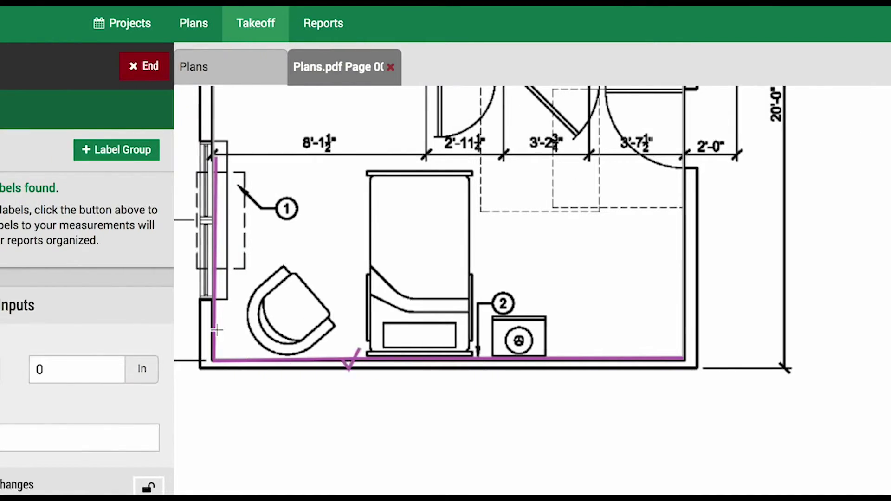
left_click(106, 67)
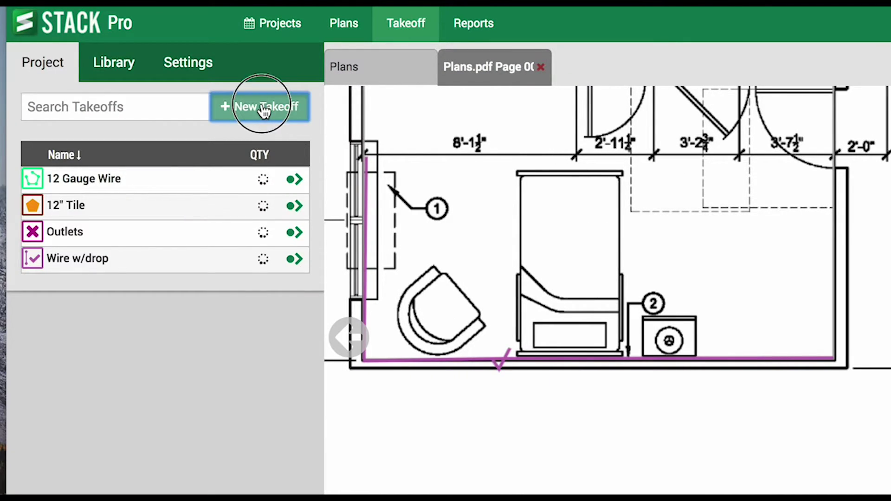
- Create a new Pitched Area takeoff named Shingle Roof with a rise of 5 in and a run of 12 in
left_click(263, 108)
left_click(269, 150)
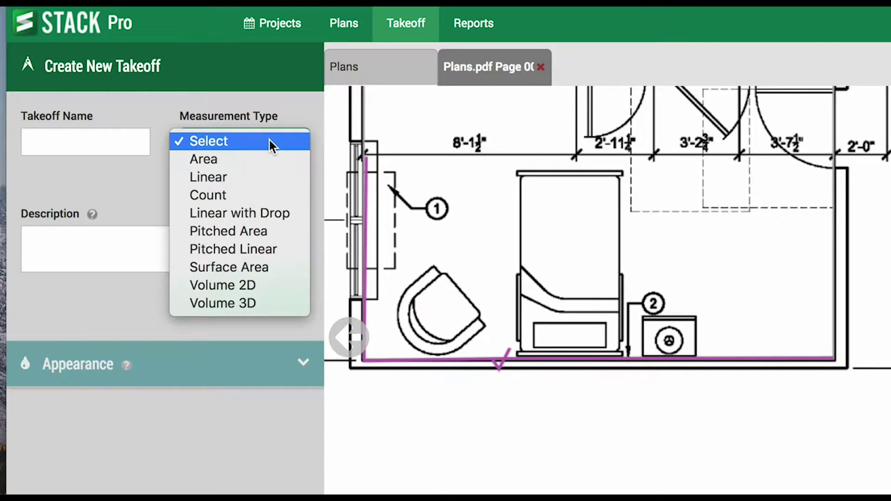
left_click(257, 231)
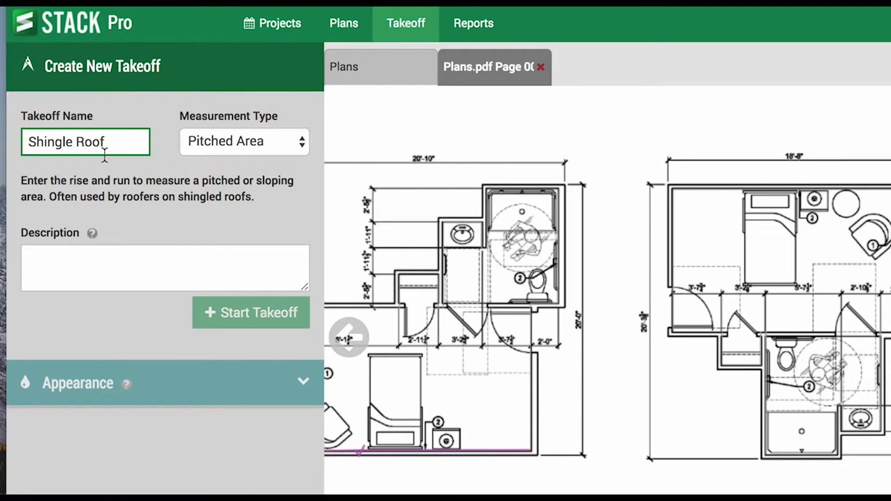
left_click(236, 145)
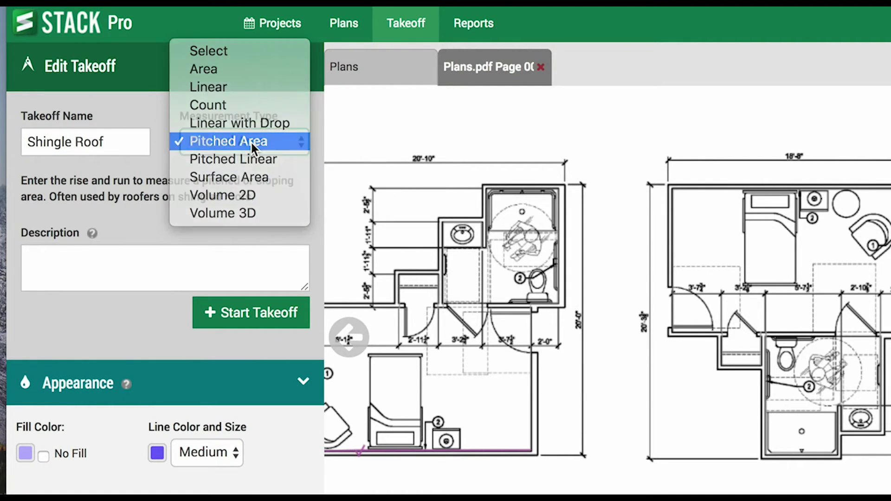
left_click(252, 143)
scroll(186, 246, "down", 2)
left_click(246, 293)
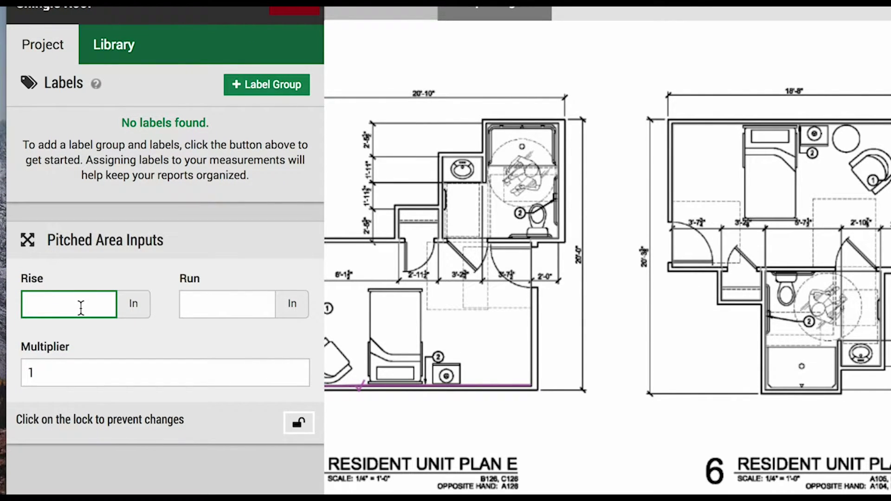
left_click(222, 308)
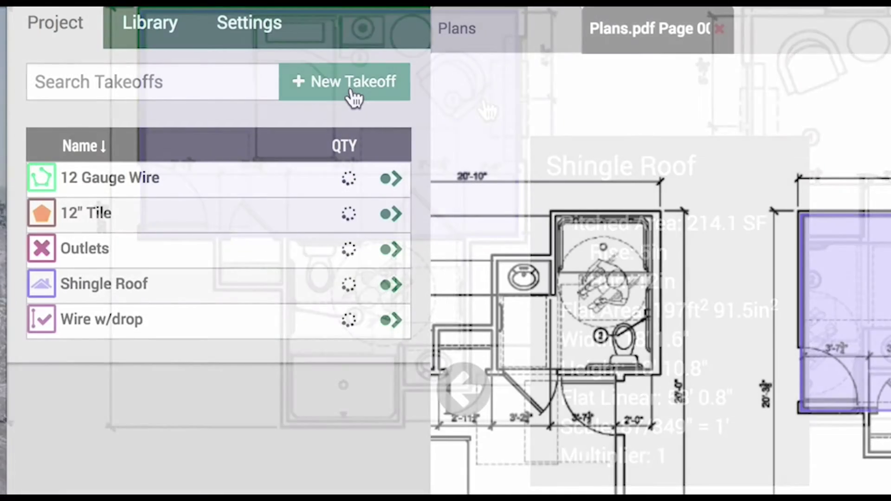
- Create a new Pitched Linear takeoff named Hip, start it and enter its rise and run
left_click(354, 93)
left_click(343, 124)
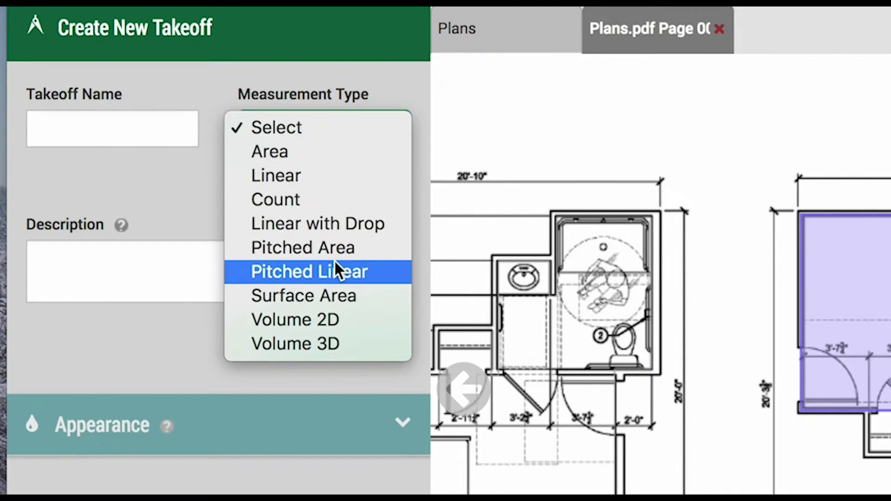
left_click(185, 154)
left_click(172, 134)
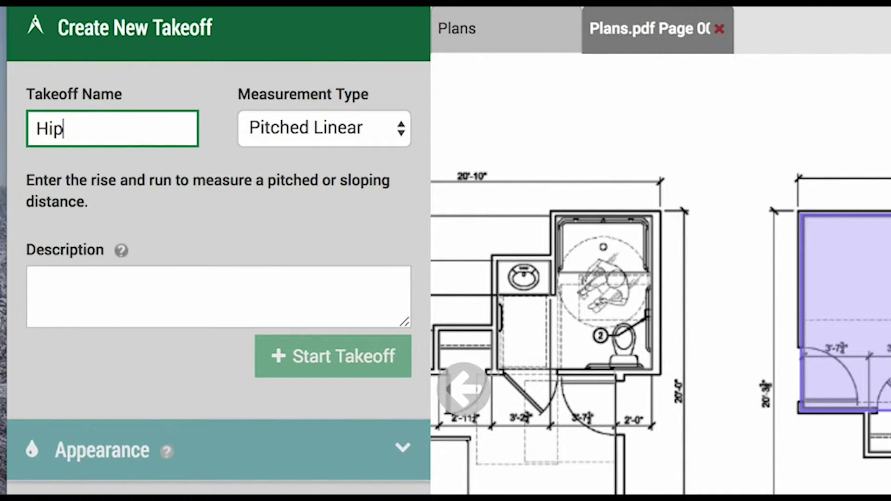
left_click(305, 367)
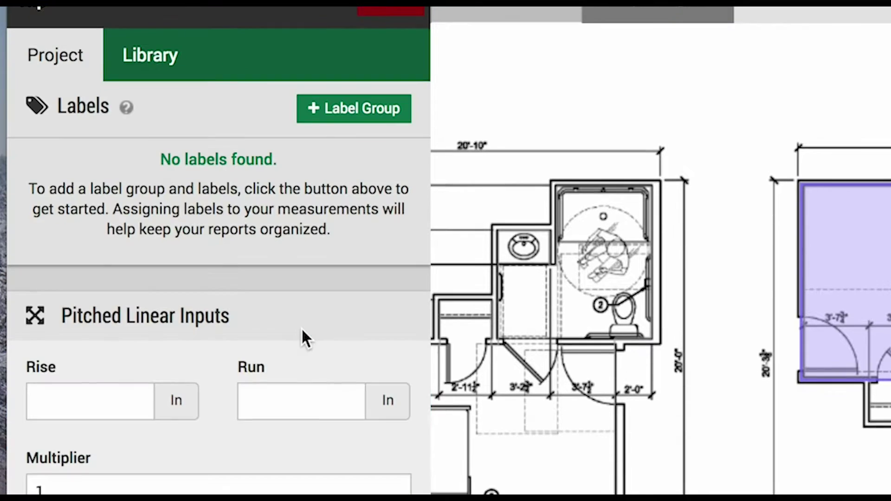
scroll(147, 310, "down", 2)
left_click(146, 304)
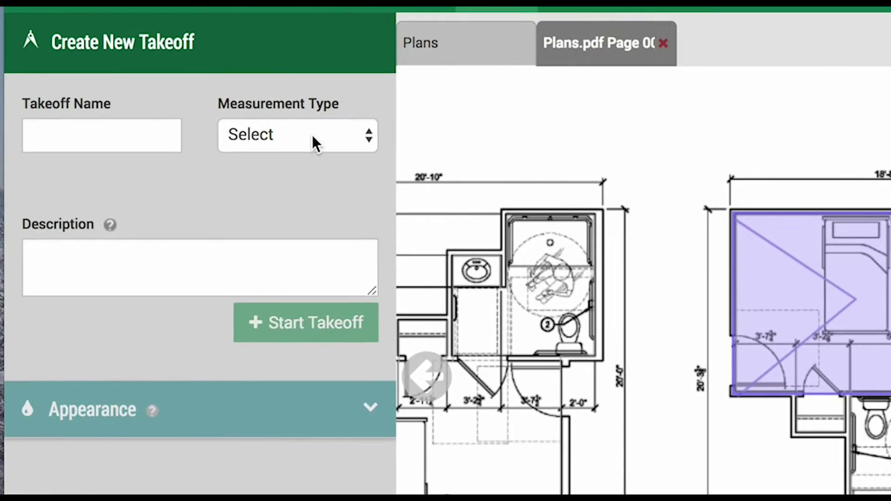
- Create a new Surface Area takeoff named Paint and start measuring
left_click(311, 135)
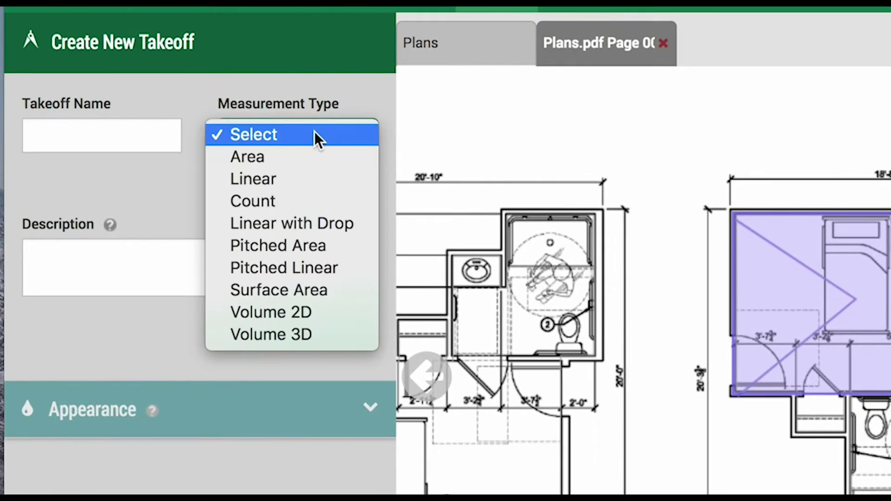
left_click(327, 294)
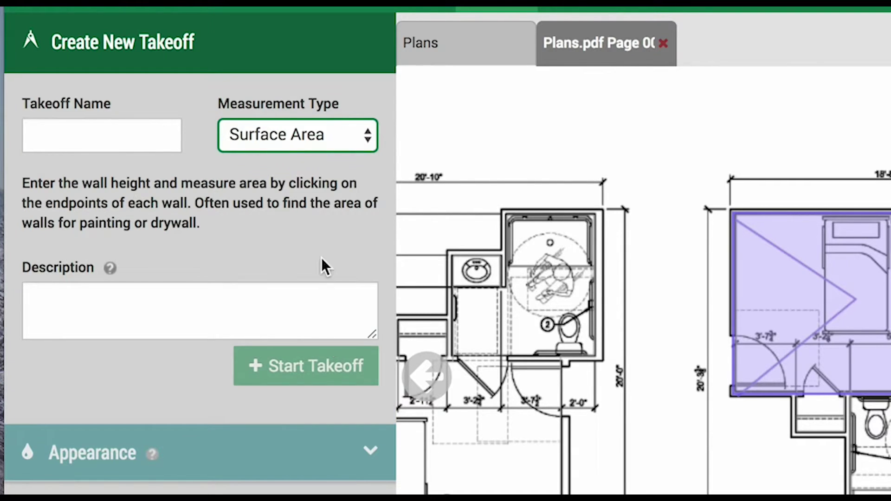
left_click(77, 139)
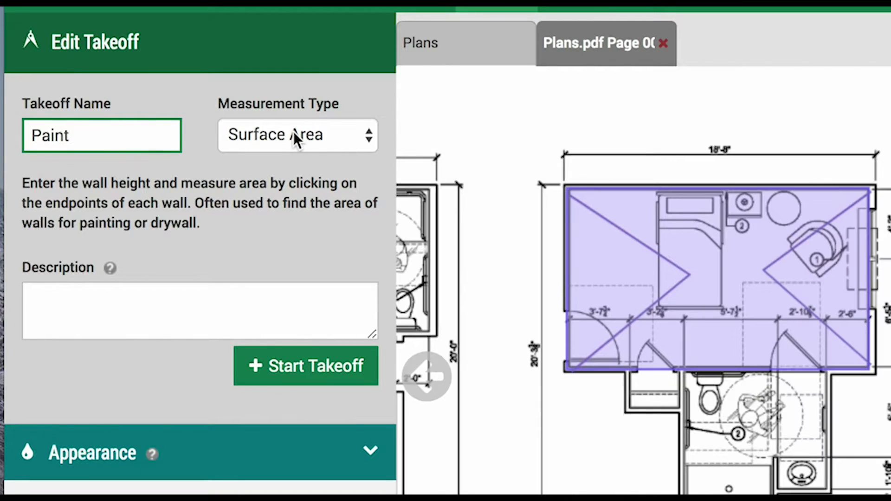
left_click(303, 371)
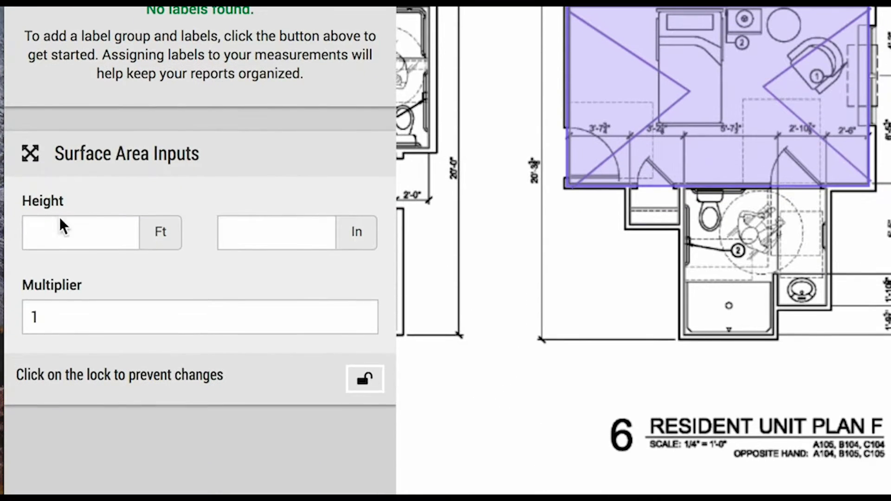
- Enter the wall height for Paint and trace the upper and door-side walls of the 18'-2" wide unit's main room
left_click(66, 226)
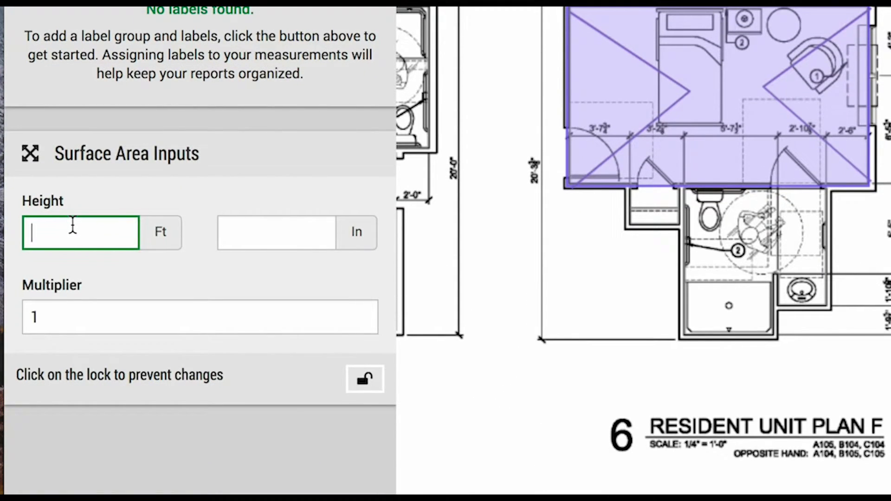
left_click(233, 230)
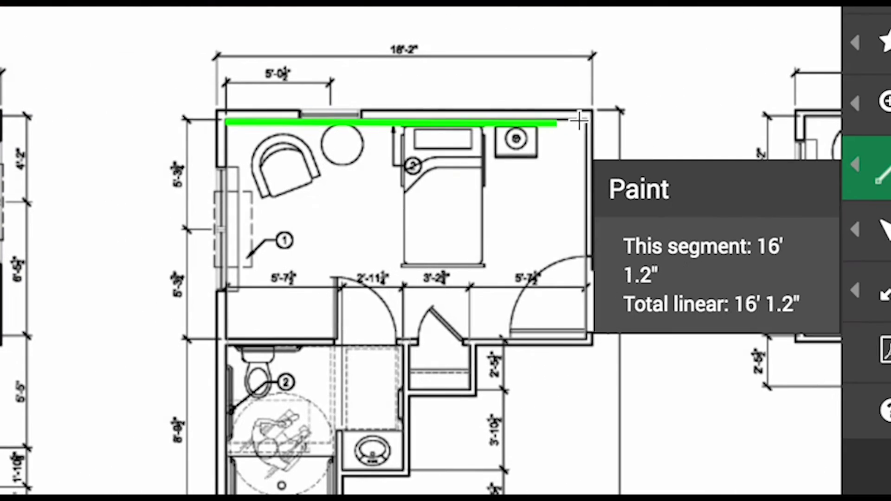
left_click(597, 120)
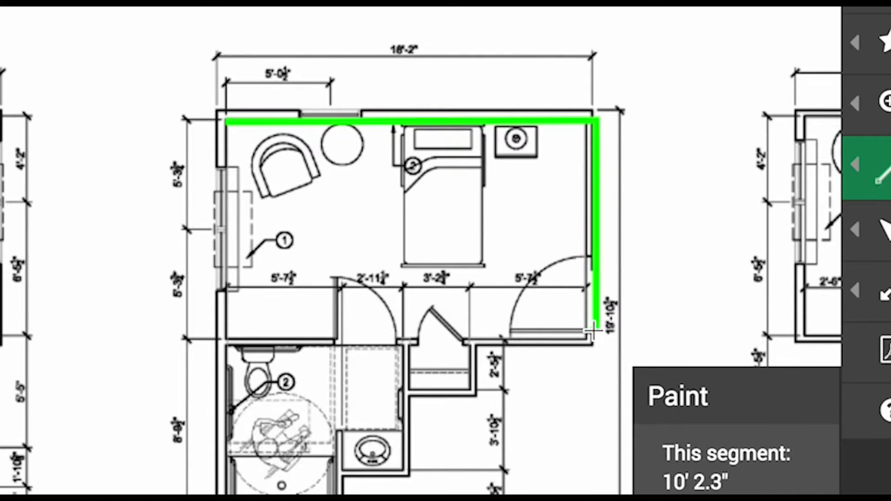
left_click(595, 336)
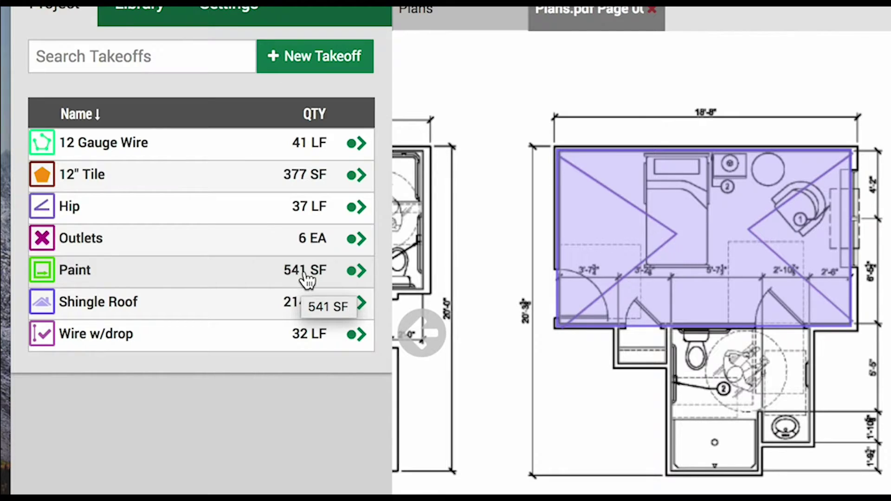
- Create a new Volume 2D takeoff named 6" Slab
left_click(322, 52)
left_click(317, 99)
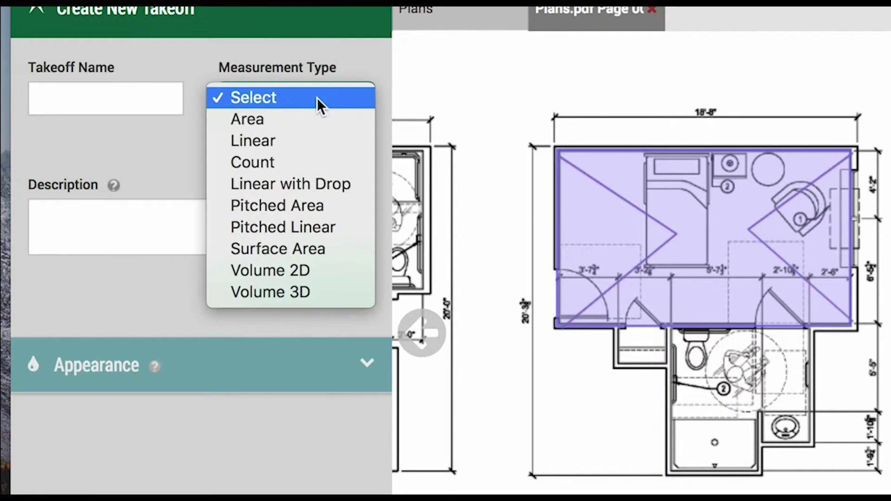
left_click(321, 268)
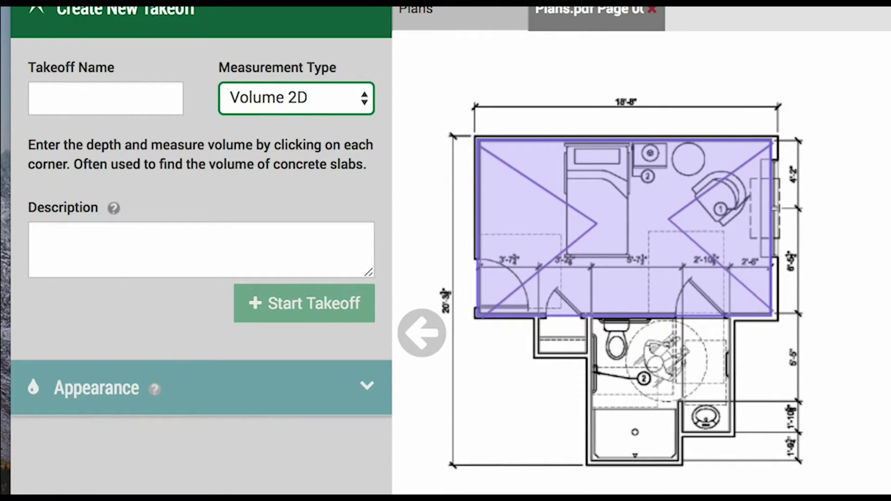
left_click(115, 98)
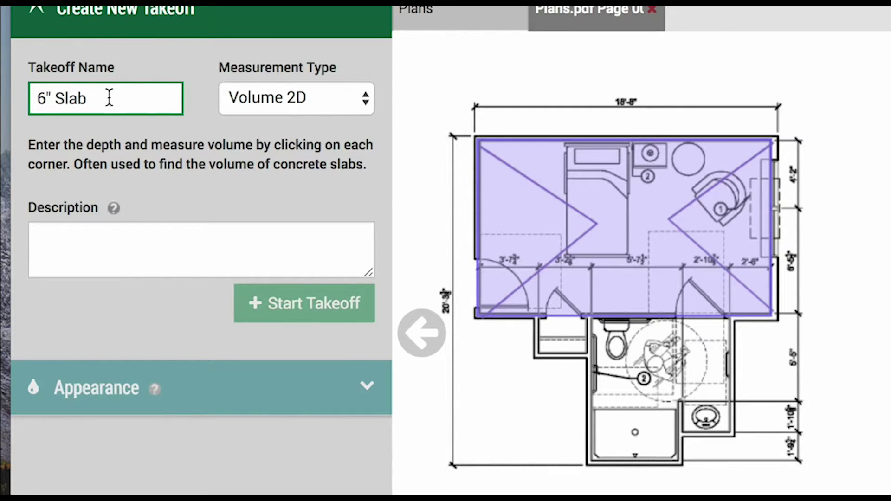
left_click(238, 236)
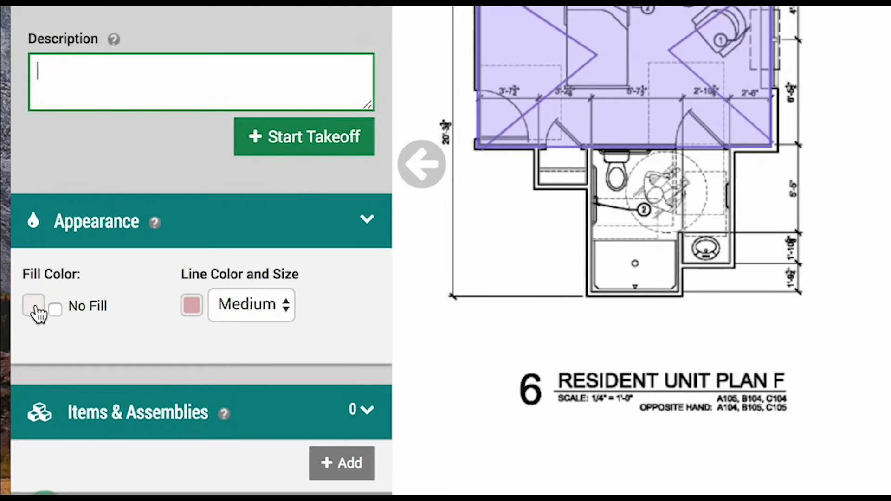
- Give the 6" Slab takeoff a blue fill, start it and enter its depth
left_click(35, 308)
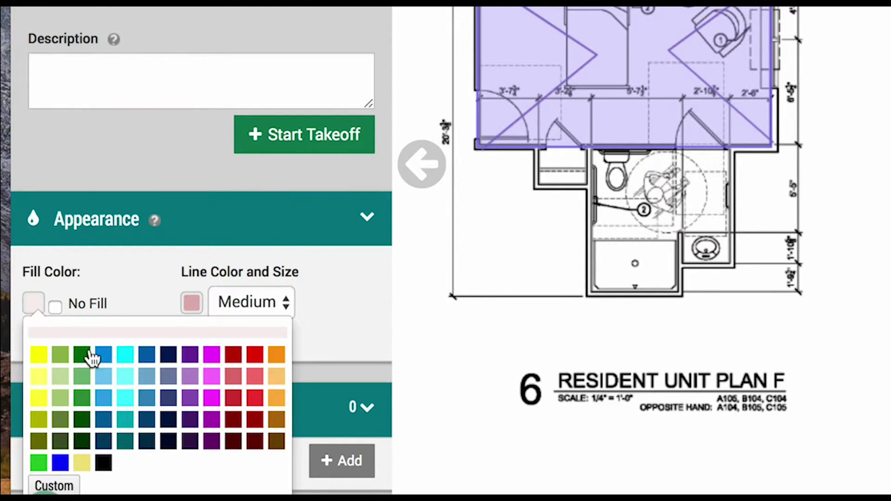
left_click(105, 360)
left_click(292, 142)
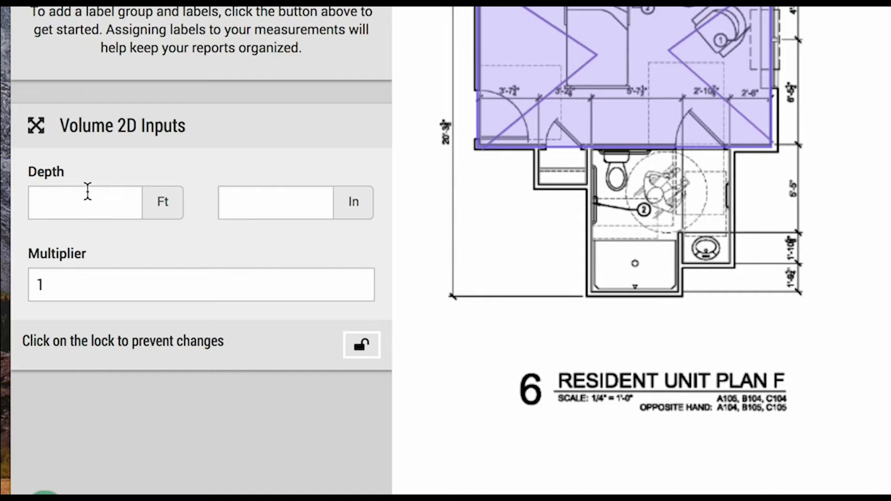
left_click(94, 207)
left_click(273, 203)
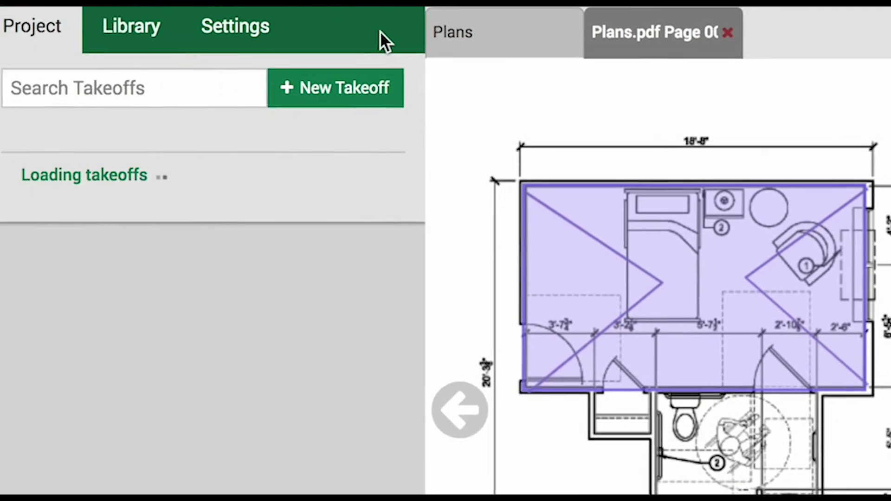
- Create a new Volume 3D takeoff named Footer and start it
left_click(371, 85)
left_click(344, 139)
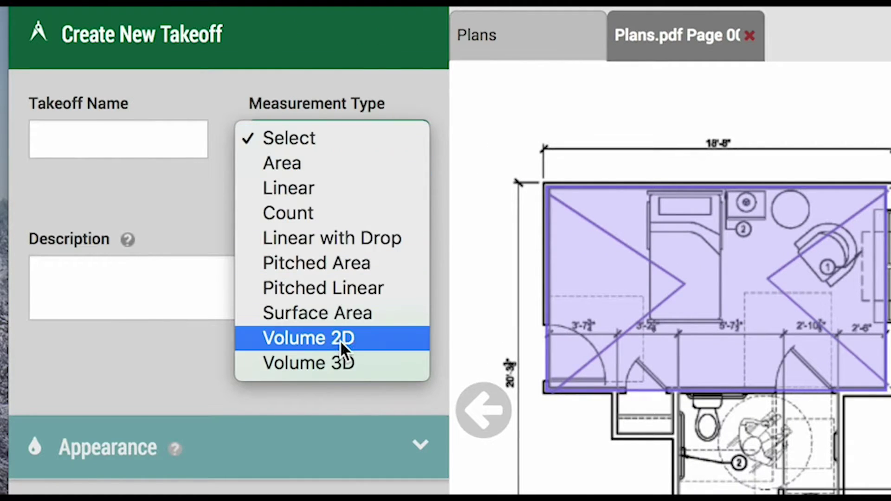
left_click(355, 362)
left_click(144, 141)
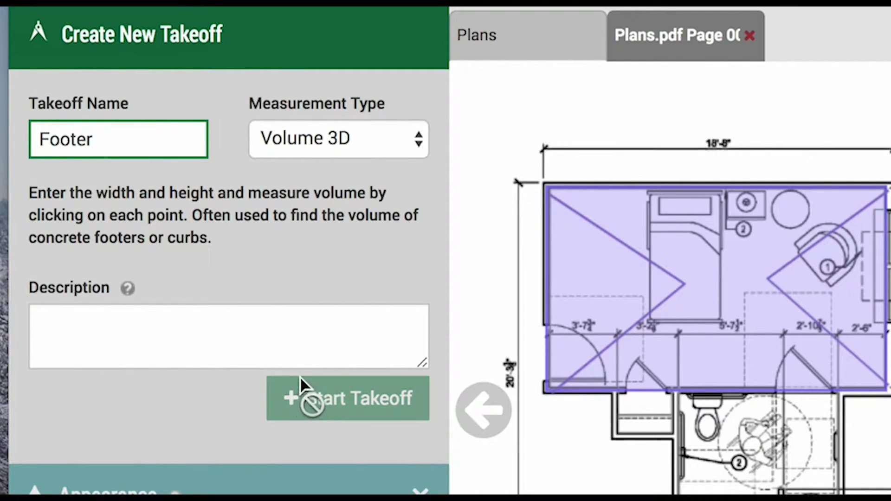
left_click(350, 398)
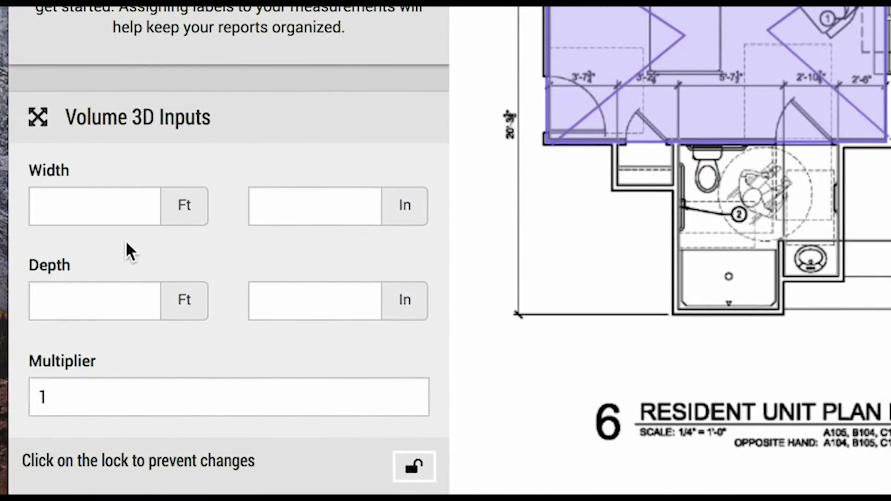
- Enter the width and depth for Footer and finish its measurement
left_click(298, 211)
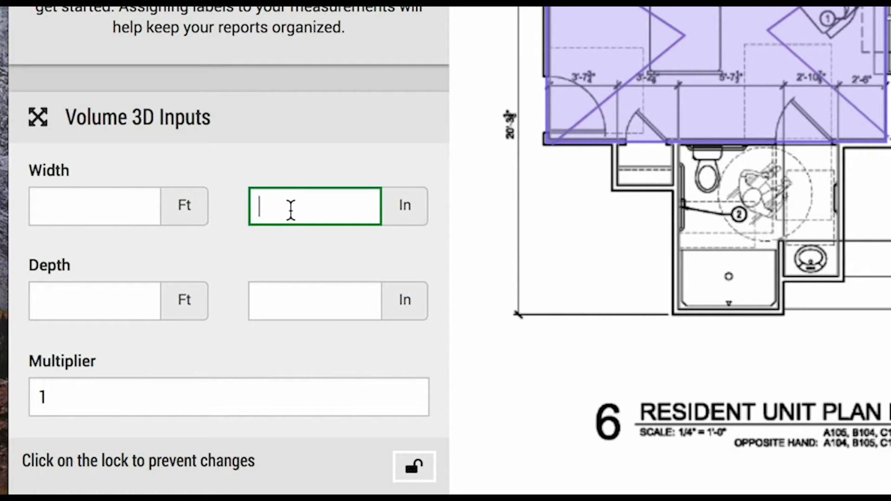
left_click(308, 293)
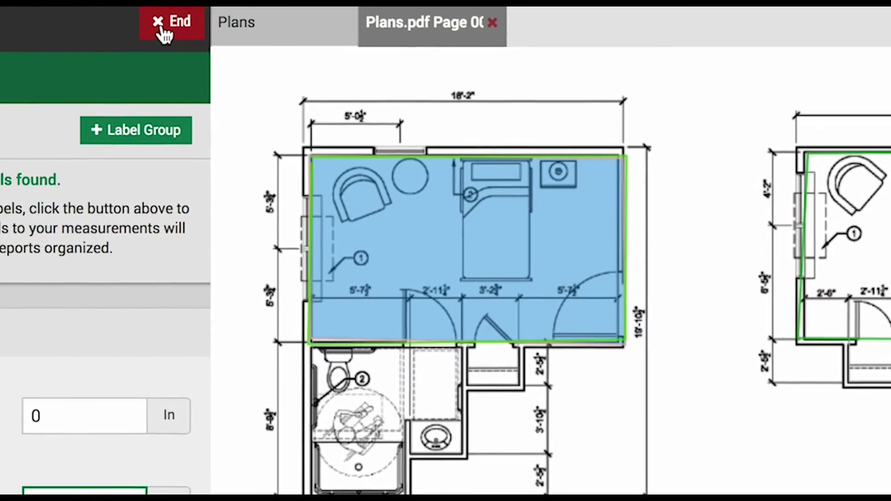
left_click(167, 28)
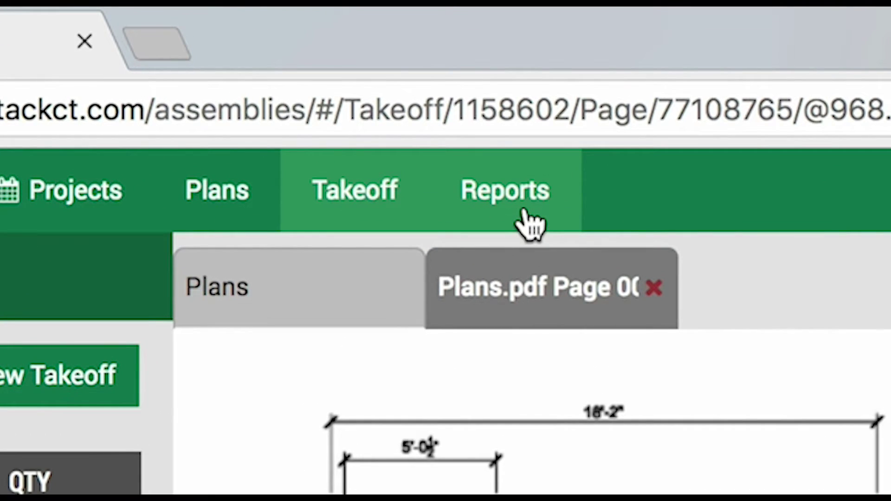
- Open the Takeoff Quantity Report, followed by the Takeoff Summary Report, and examine the SF, LF and CY quantities of 6" Slab
left_click(527, 213)
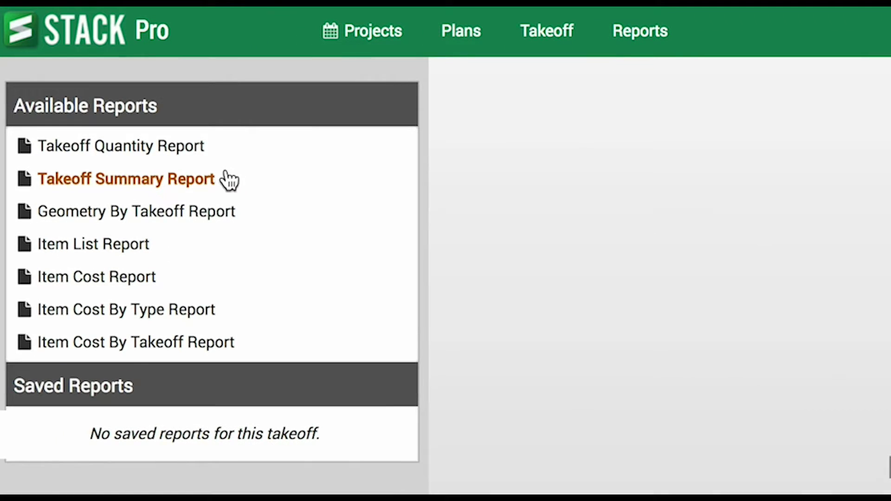
left_click(163, 153)
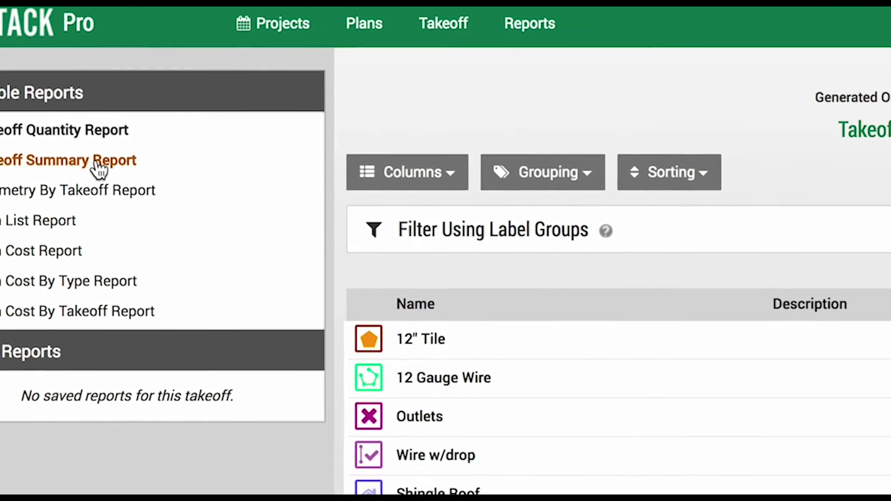
left_click(288, 175)
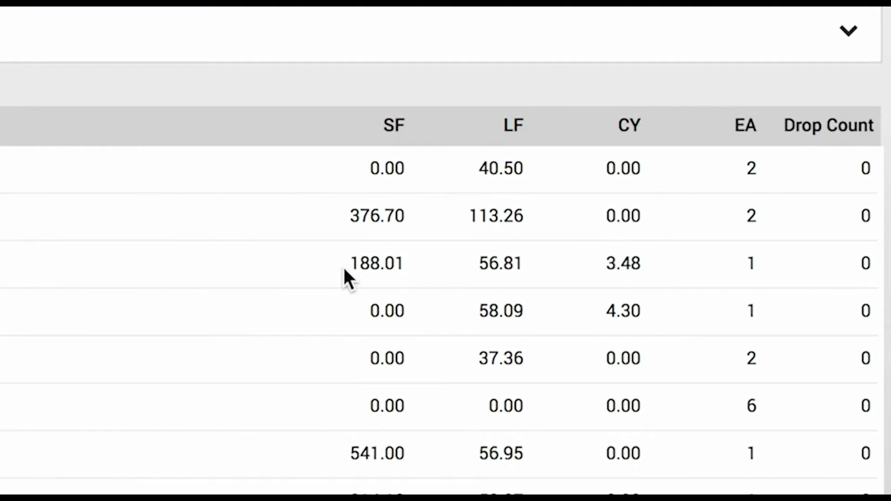
double_click(583, 283)
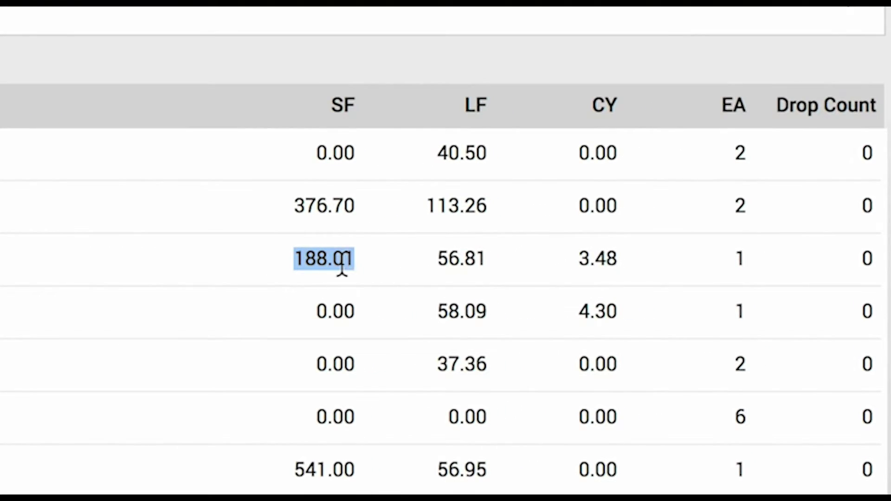
left_click_drag(438, 259, 480, 259)
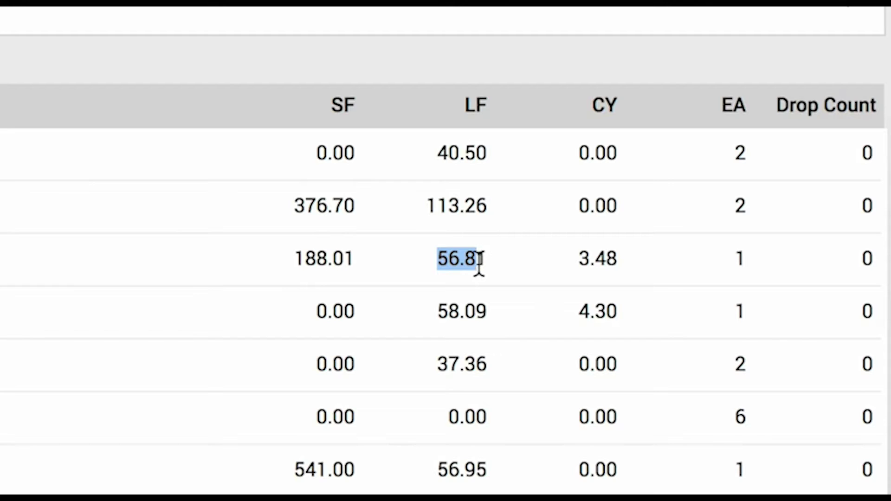
left_click_drag(578, 261, 624, 257)
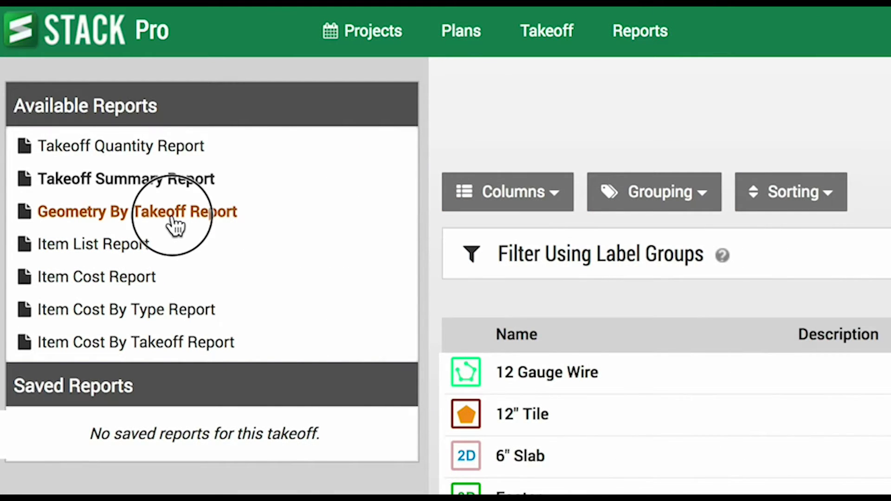
- Open the Geometry By Takeoff Report and examine the individual measurements listed under each takeoff
left_click(171, 218)
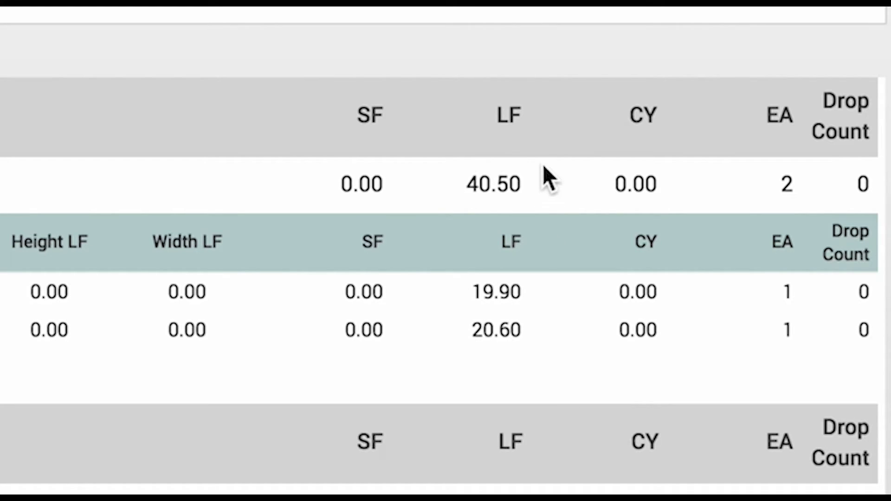
scroll(433, 403, "down", 5)
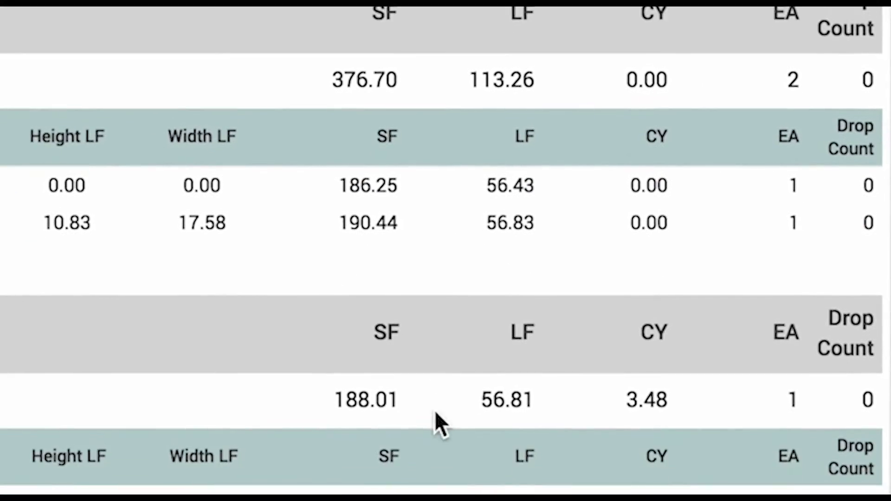
scroll(466, 279, "up", 5)
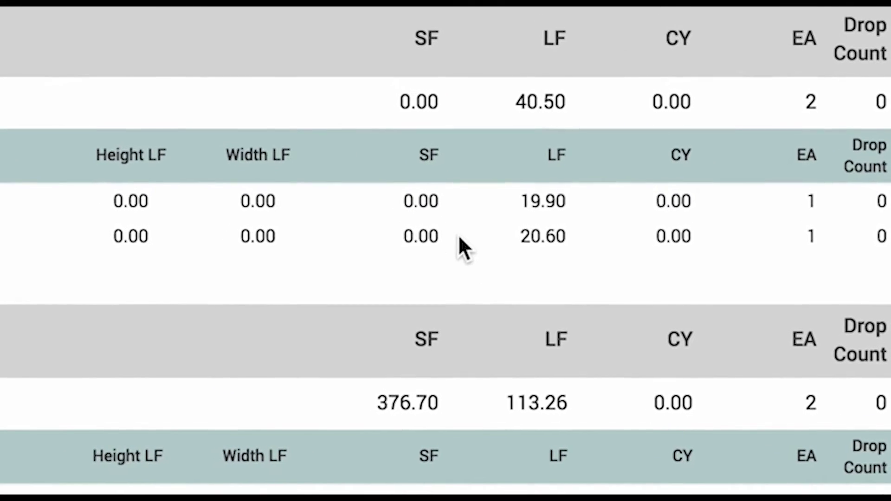
double_click(560, 245)
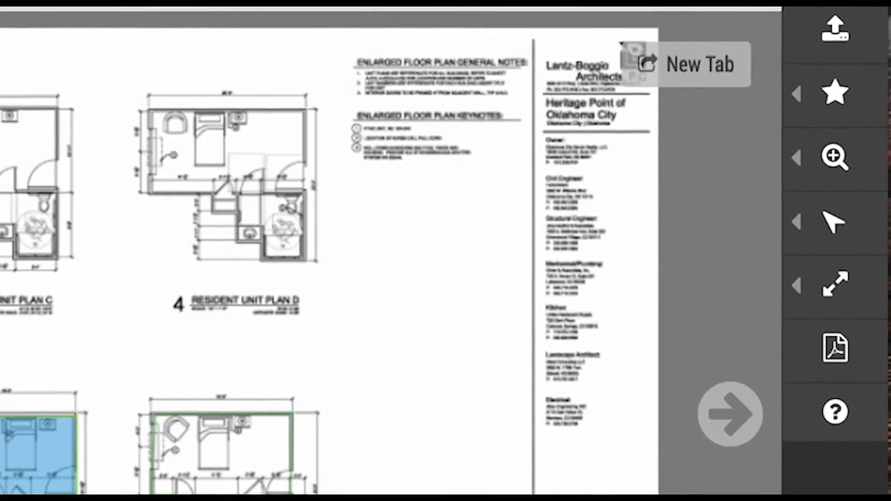
- Reshape the orange area over Resident Unit Plan B by pulling new corner points outward, and delete the area
left_click(796, 238)
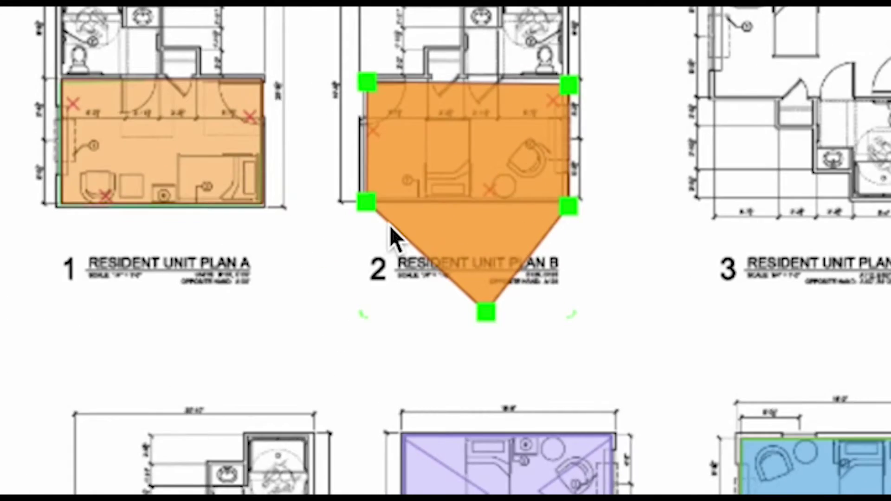
scroll(392, 234, "up", 5)
left_click_drag(331, 165, 250, 277)
left_click_drag(364, 327, 306, 418)
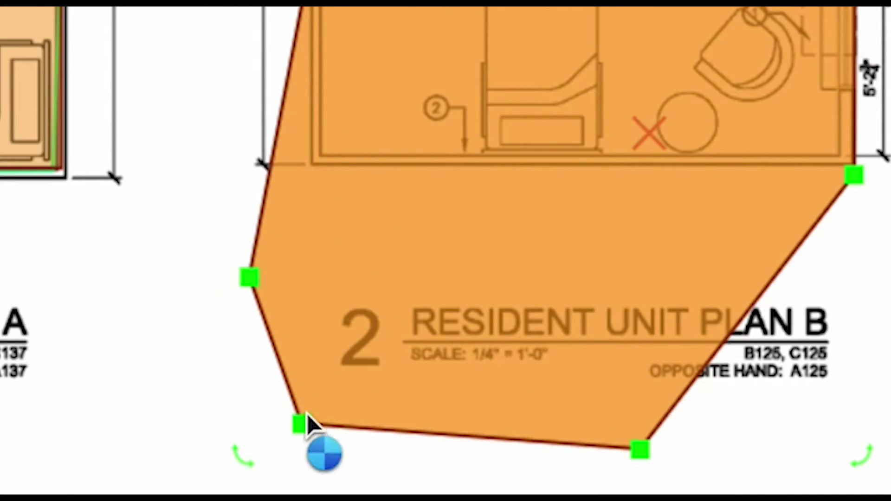
mouse_move(497, 169)
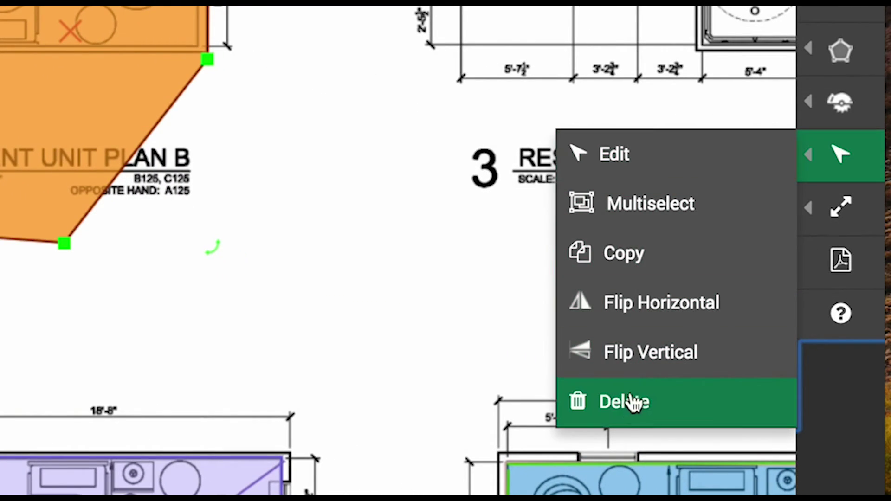
left_click(644, 411)
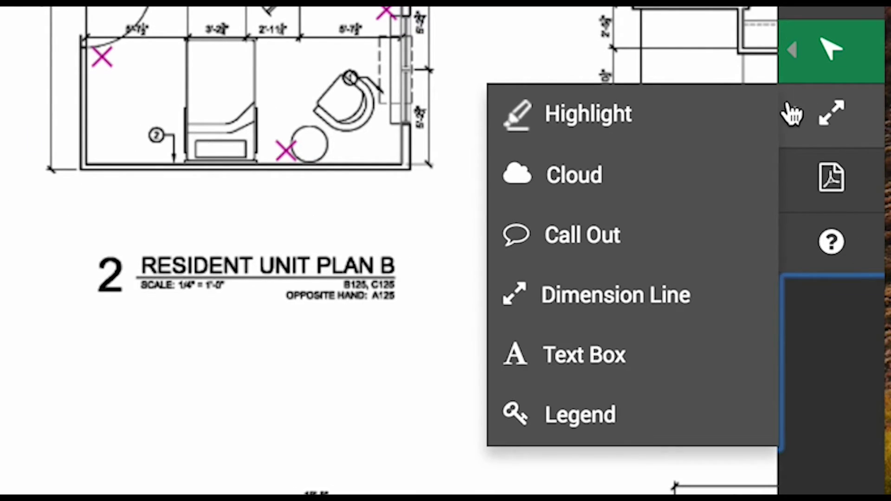
- Highlight the Resident Unit Plan B title with a rectangle covering its number, scale and room references
left_click(720, 124)
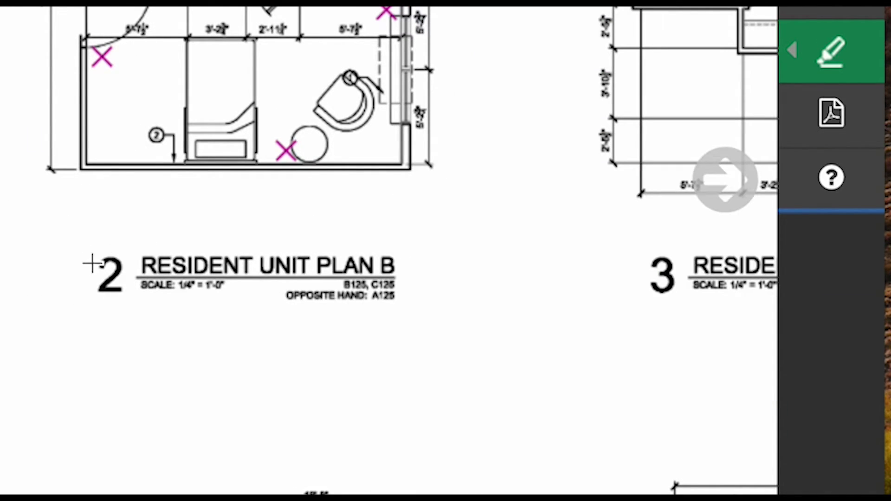
left_click_drag(79, 239, 438, 339)
mouse_move(835, 54)
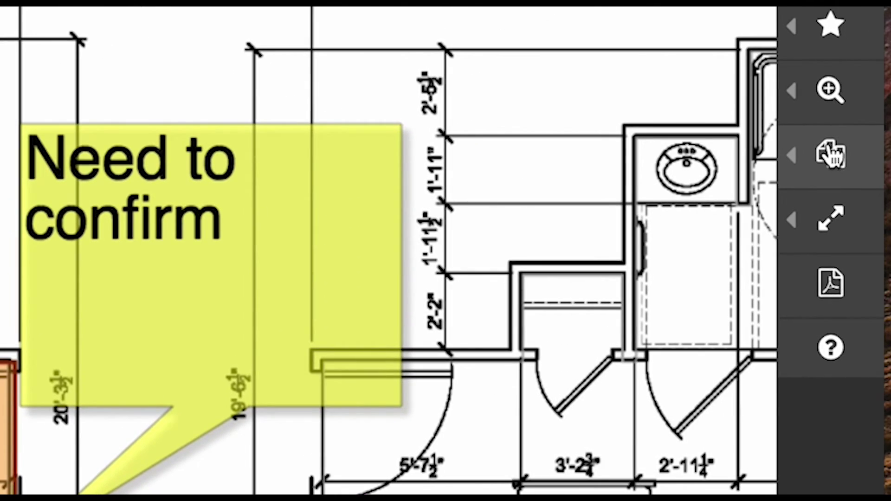
- Move the "Need to confirm" callout slightly up and toward Resident Unit Plan A, and make its box slightly smaller
left_click(831, 153)
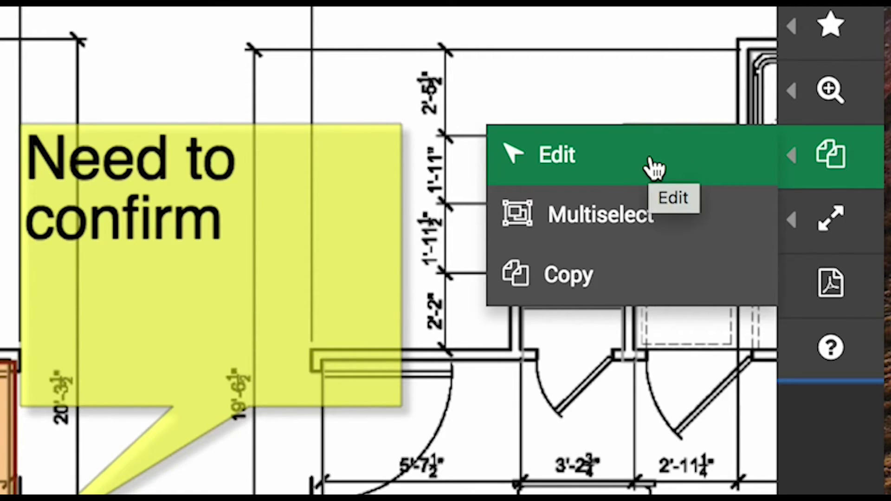
left_click(655, 169)
left_click(831, 154)
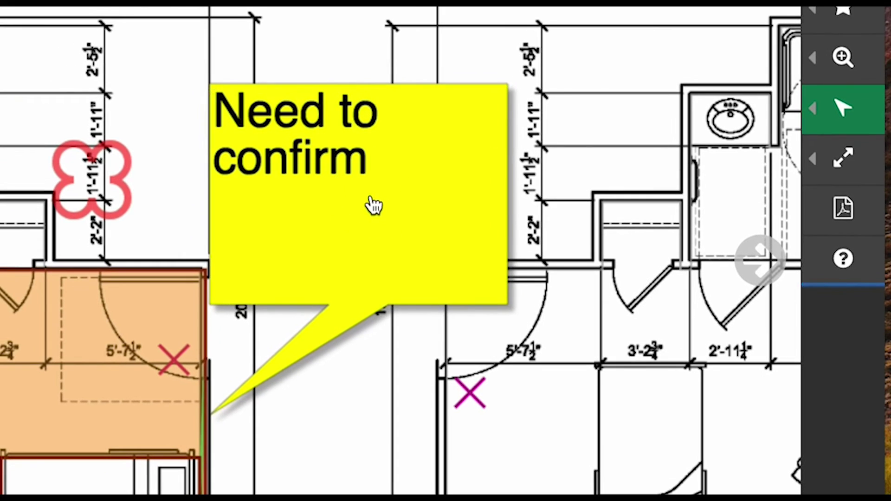
left_click(374, 202)
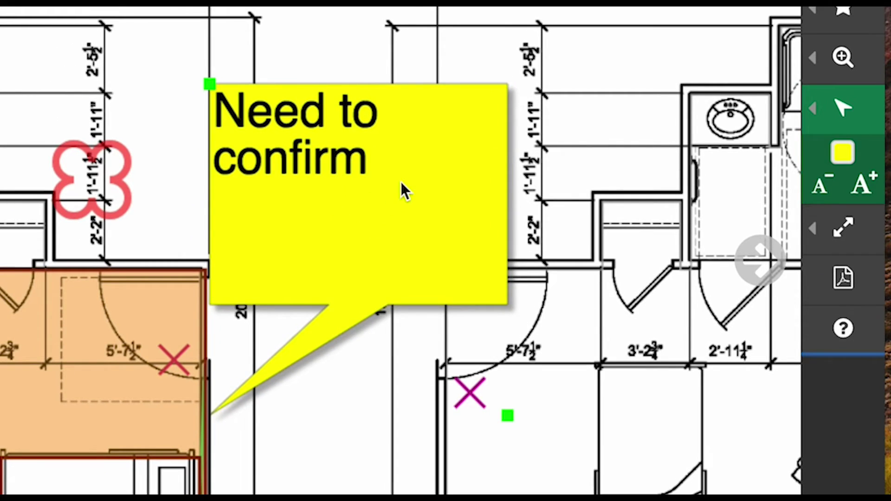
left_click_drag(374, 202, 403, 150)
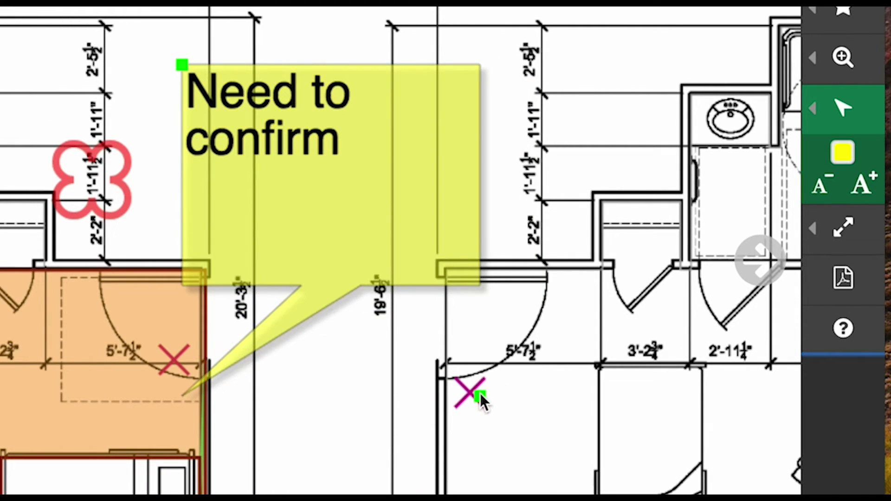
left_click_drag(481, 398, 474, 353)
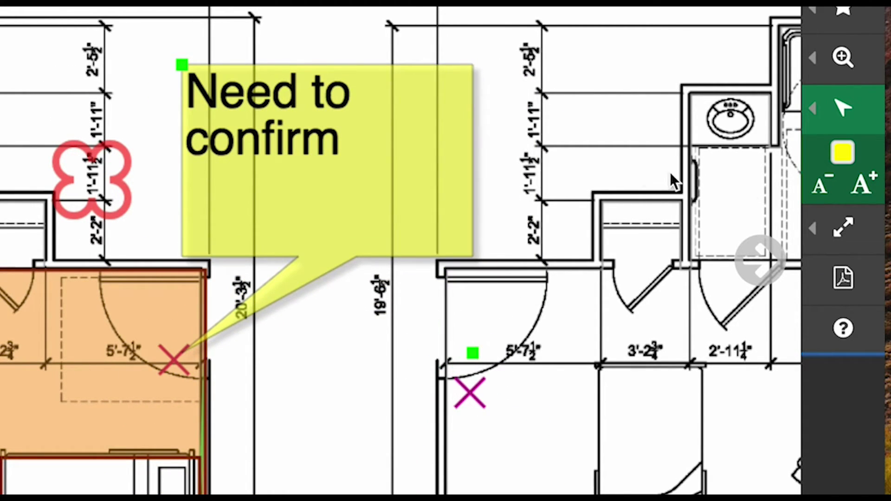
- Try the callout's text two sizes smaller and enlarge it again by two sizes
left_click(822, 185)
left_click(823, 186)
left_click(865, 185)
left_click(864, 185)
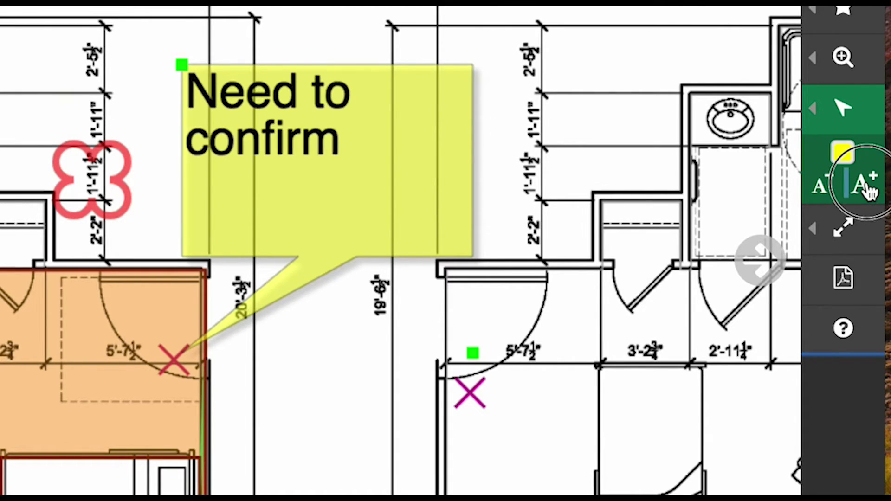
- Enlarge the "Need to confirm" callout's text by two more sizes and change the callout's colour to orange
left_click(866, 186)
left_click(866, 185)
left_click(844, 154)
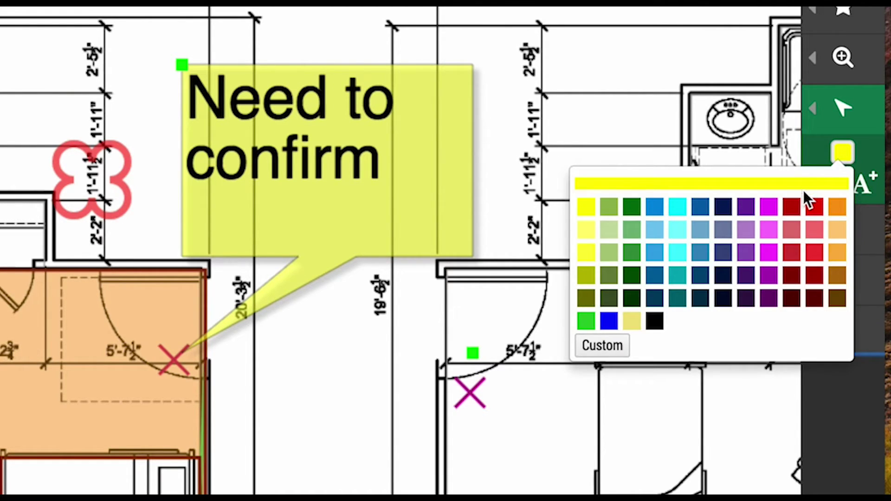
left_click(830, 211)
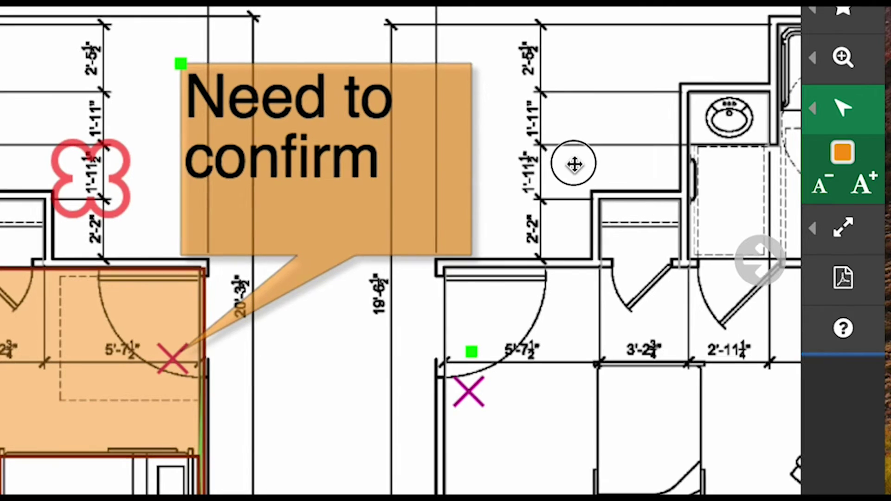
- Start a Dimension Line markup for the overall width beneath Resident Unit Plan A
left_click(843, 160)
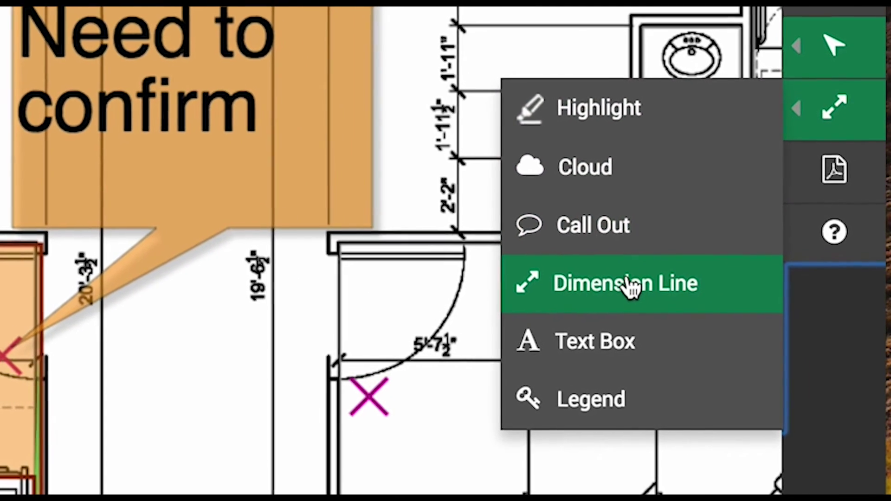
left_click(618, 280)
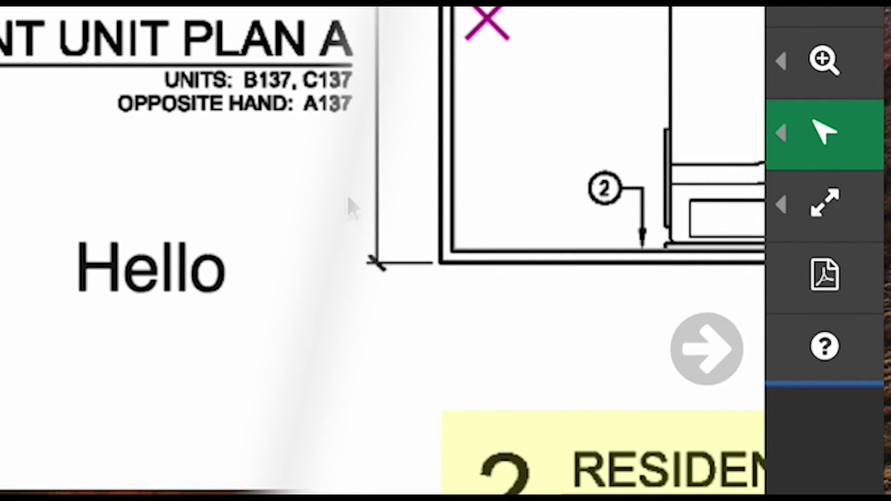
- Enlarge the "Hello" text box below Resident Unit Plan A by three sizes and change its text colour to red
left_click(193, 262)
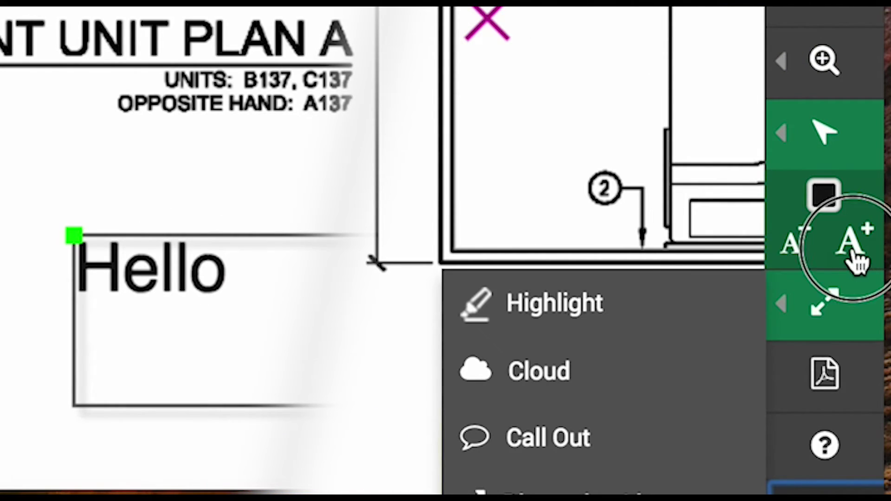
left_click(855, 259)
left_click(856, 258)
left_click(855, 259)
left_click(824, 200)
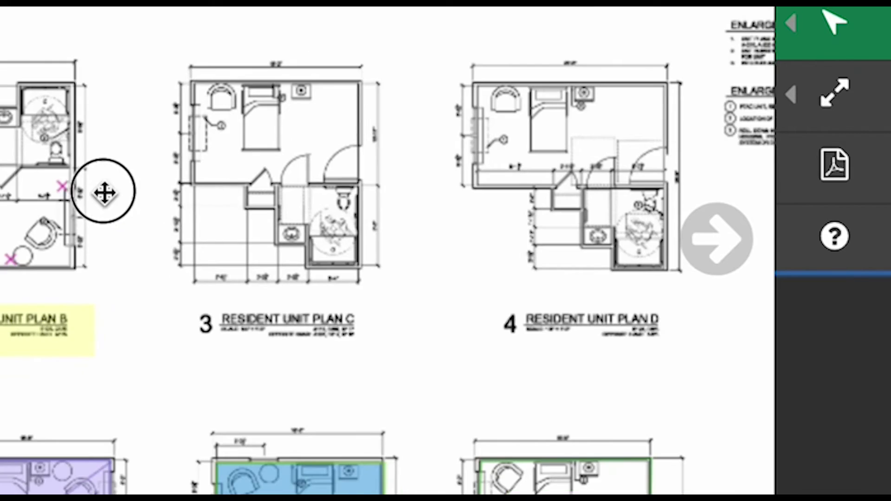
- Start a Legend markup for the blank area beside Resident Unit Plans D and H
left_click_drag(348, 205, 149, 62)
left_click(846, 98)
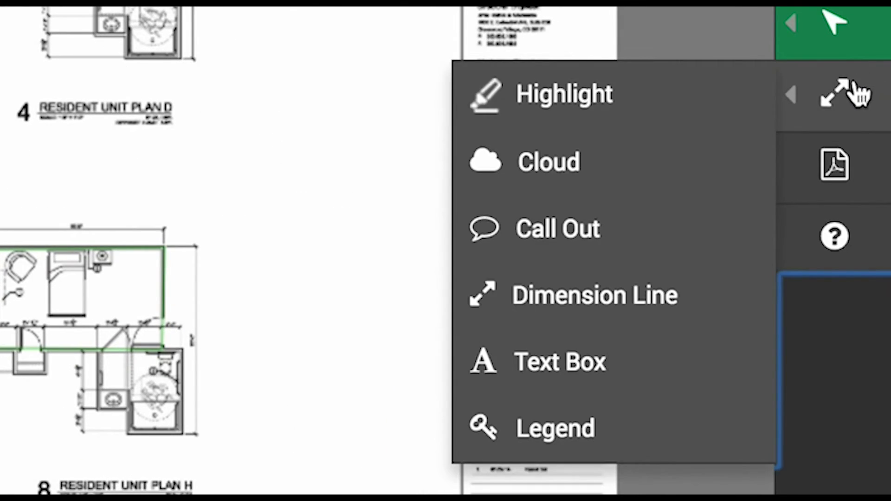
left_click(615, 452)
left_click(815, 93)
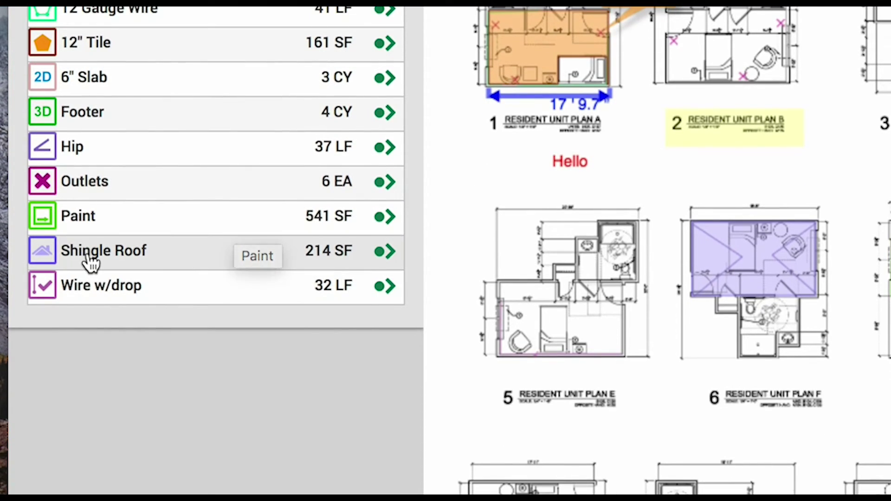
- Open the Shingle Roof takeoff for editing and start adding items or assemblies to it
left_click(88, 378)
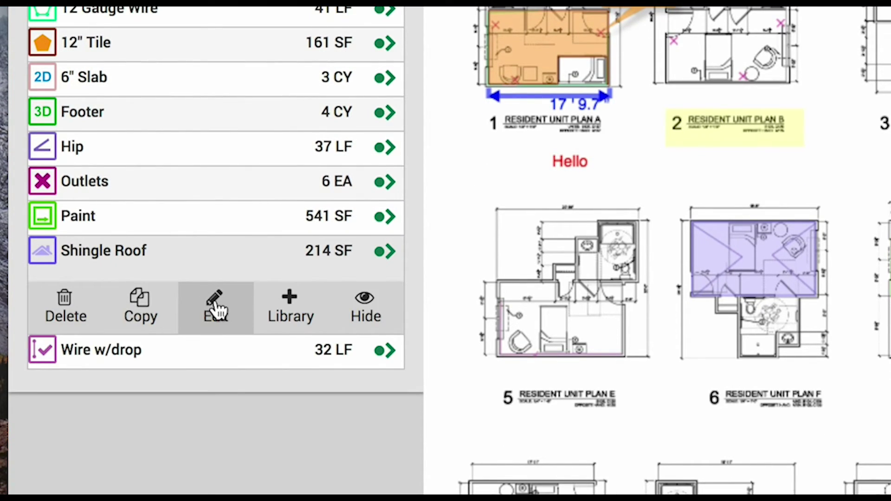
left_click(216, 315)
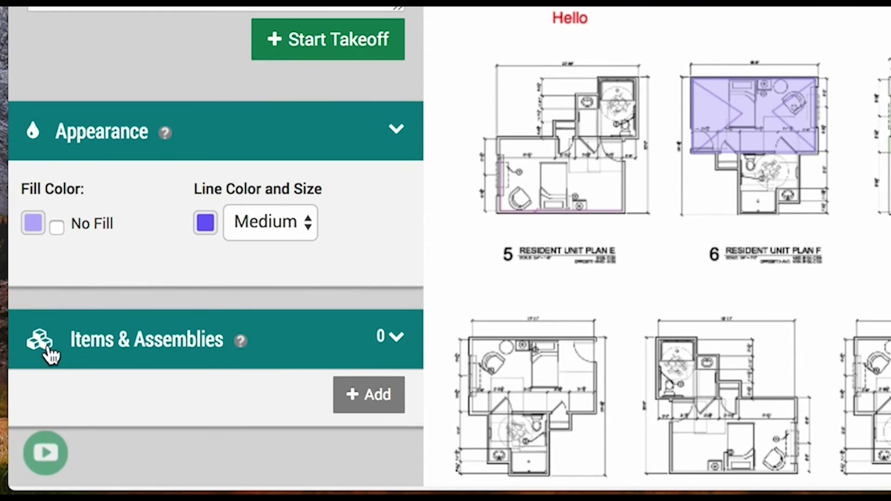
left_click(380, 395)
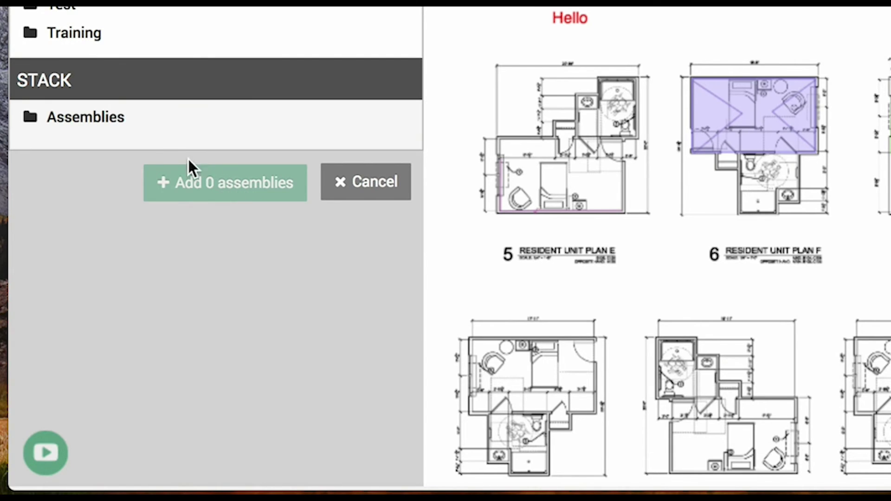
- Add one assembly to the Shingle Roof takeoff from STACK's 07 31 00 - Sloped Shingle Roof folder under 07 30 00 - Roofing (Version 2)
left_click(86, 120)
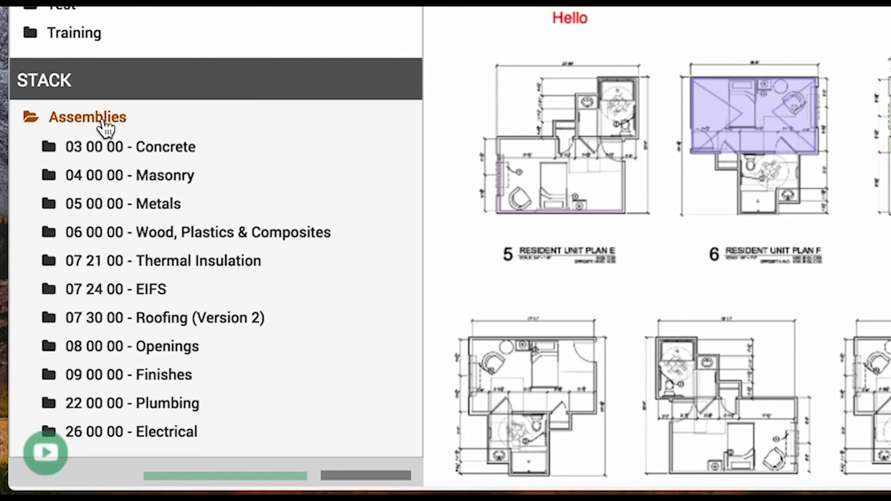
scroll(123, 149, "down", 1)
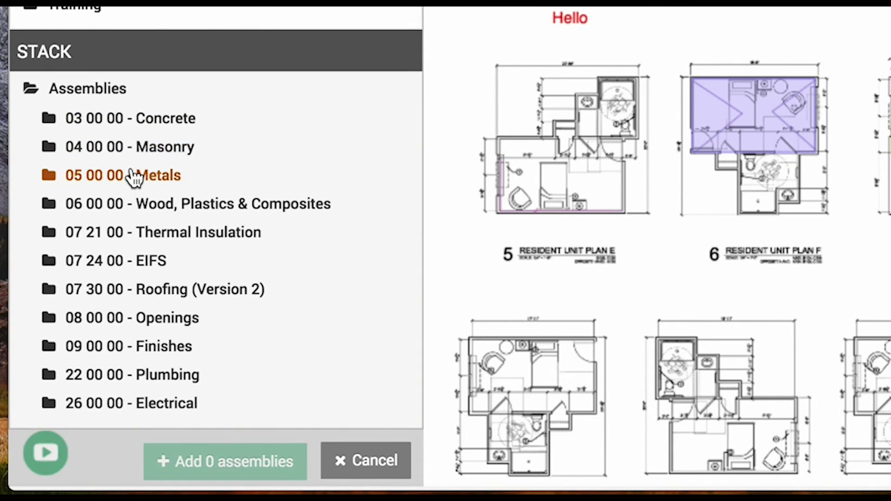
left_click(184, 290)
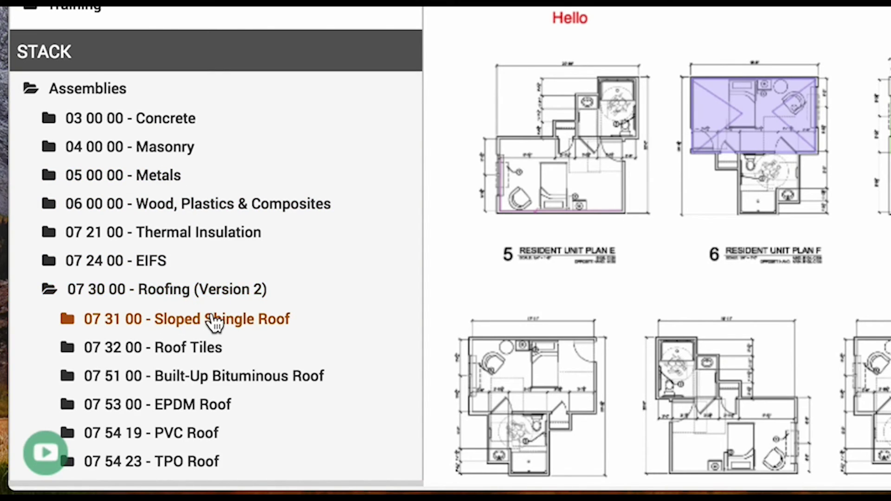
scroll(215, 322, "down", 5)
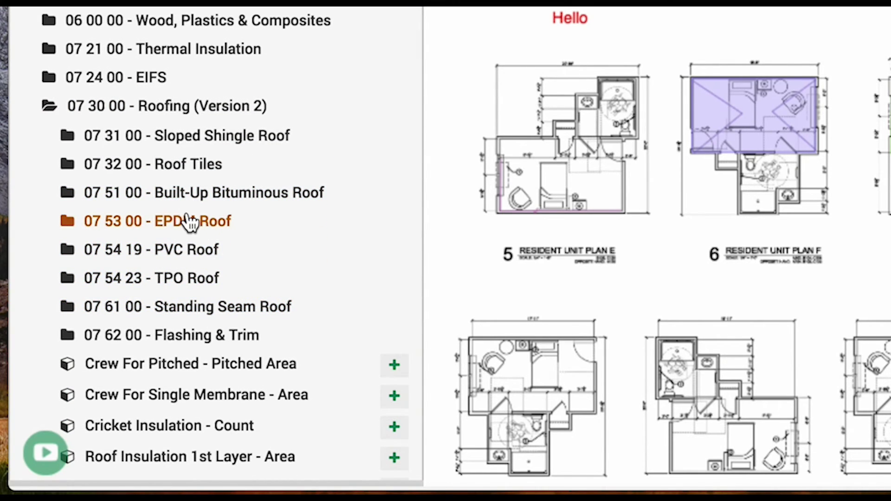
left_click(202, 139)
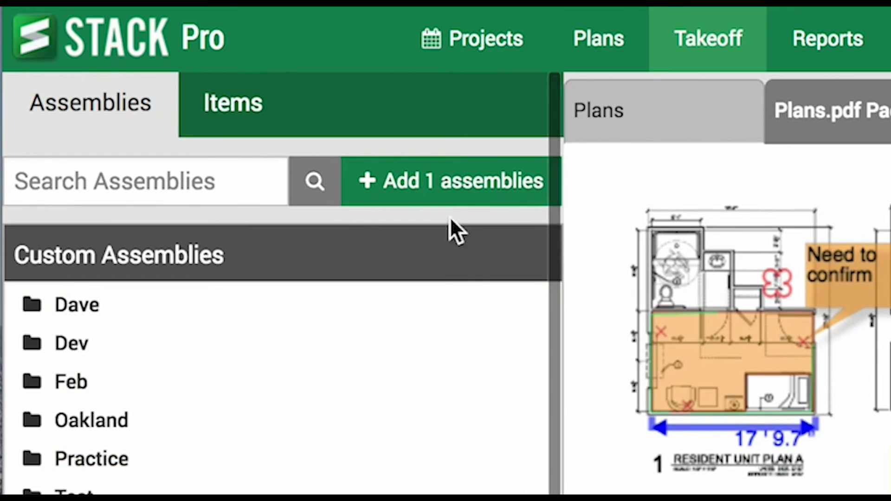
left_click(455, 183)
- Set the assembly's WastePercentage to 10, Field Shingles to Shingles (Architectural) and Underlayment to Roofing Felt, 15lb
scroll(193, 229, "down", 9)
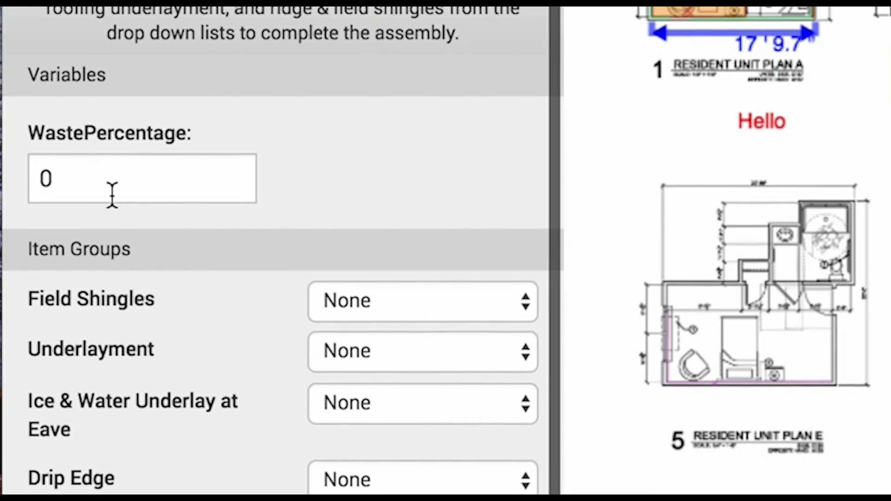
left_click(113, 193)
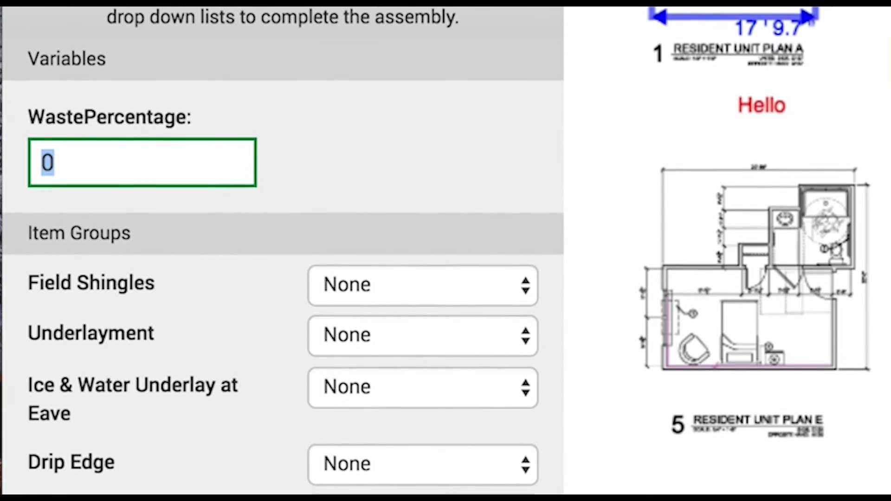
type("10")
left_click(370, 261)
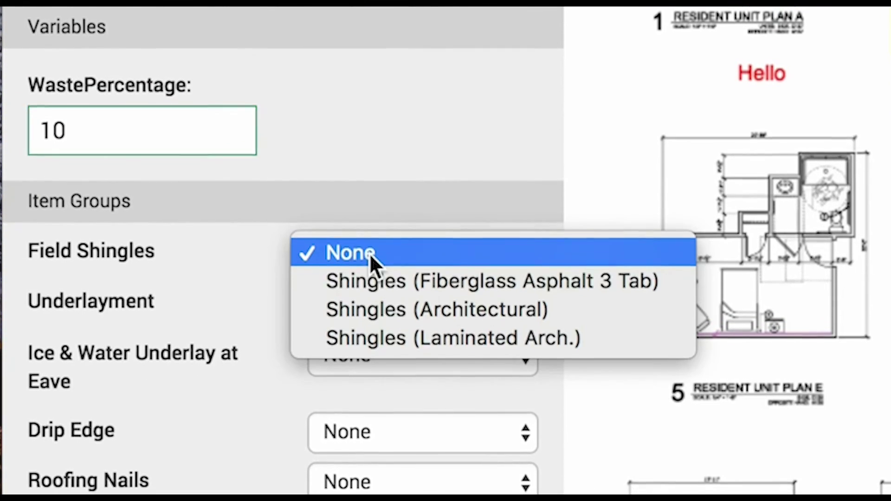
left_click(395, 293)
left_click(396, 281)
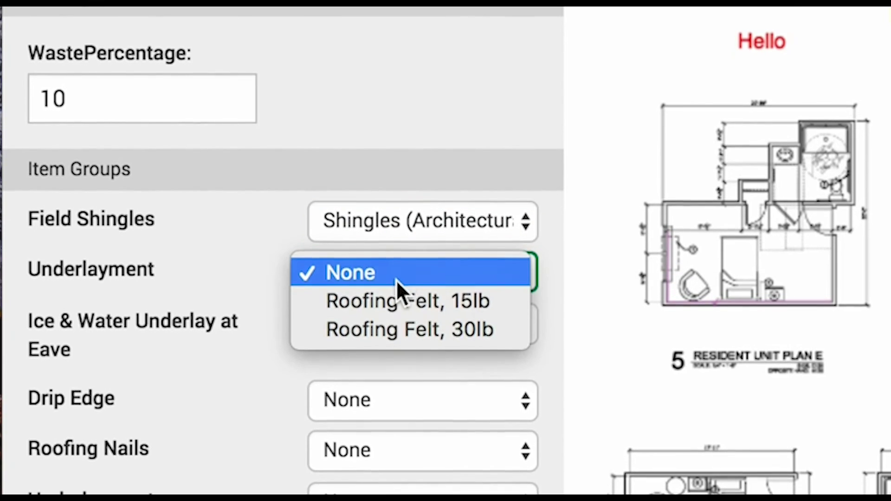
left_click(396, 292)
- Keep Ice & Water Underlay at None, and choose Galv. Drip Edge 6" x 10' and Galv. Roofing Nails 7/8" - 5 Lbs
left_click(416, 300)
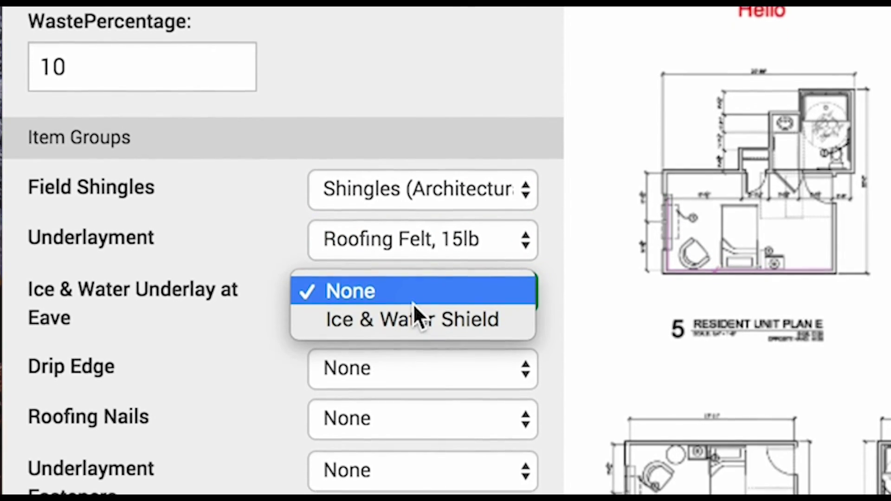
left_click(372, 281)
left_click(388, 362)
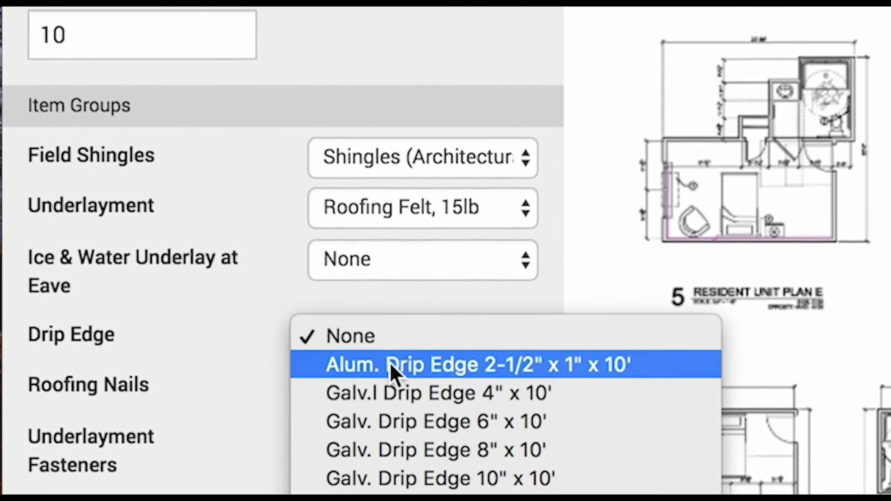
left_click(408, 417)
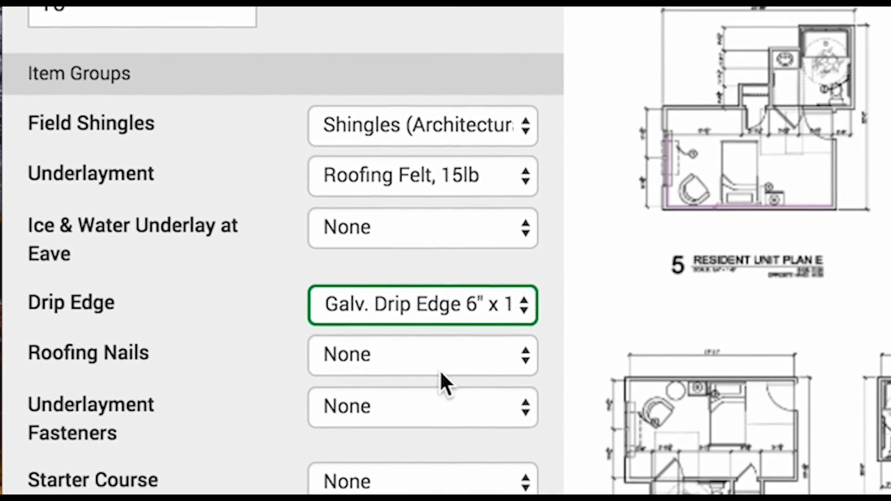
left_click(454, 347)
left_click(441, 392)
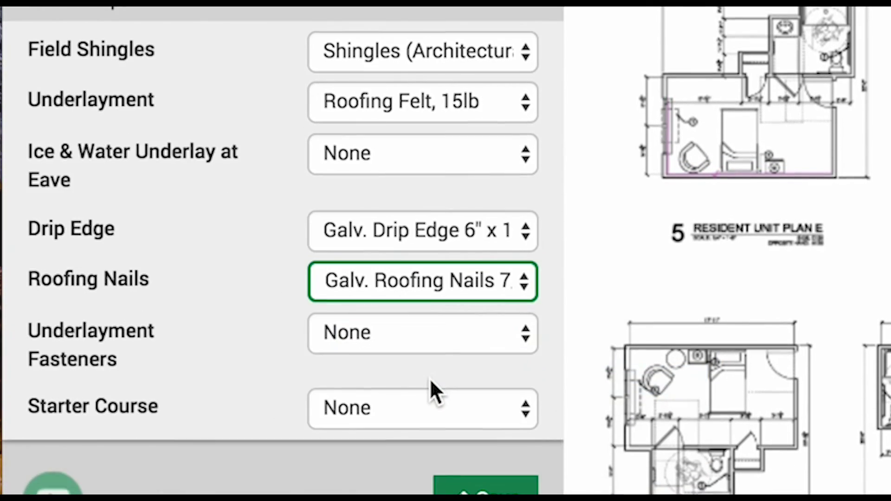
- Choose Plastic Cap Nails 1" - 3000 Count as underlayment fasteners and Shingle Starter Course (Architectural) as starter course, and save the assembly
left_click(446, 306)
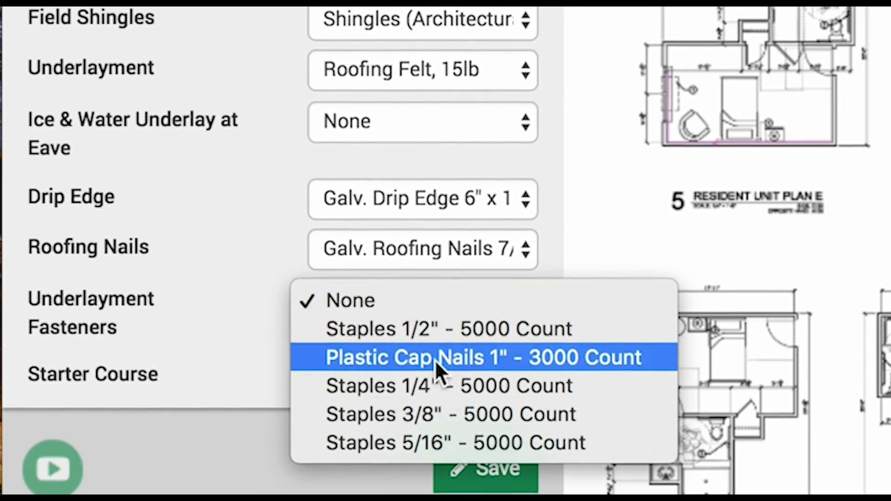
left_click(436, 363)
left_click(432, 375)
left_click(406, 411)
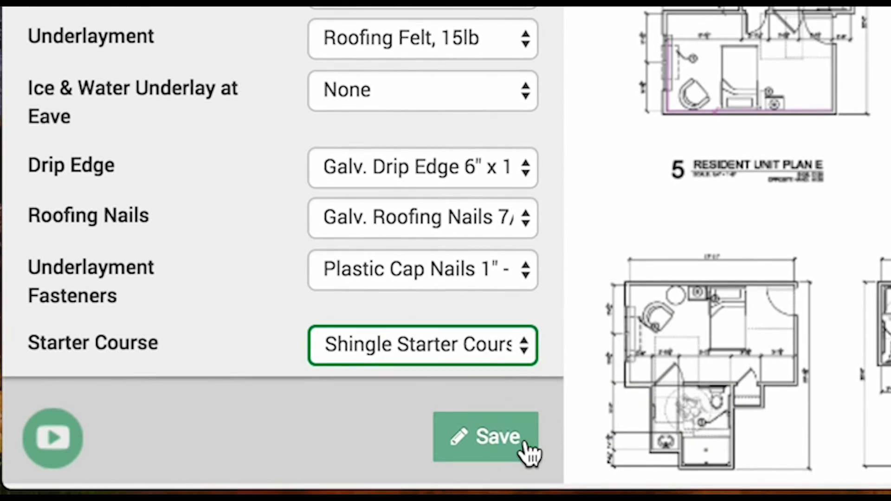
left_click(499, 444)
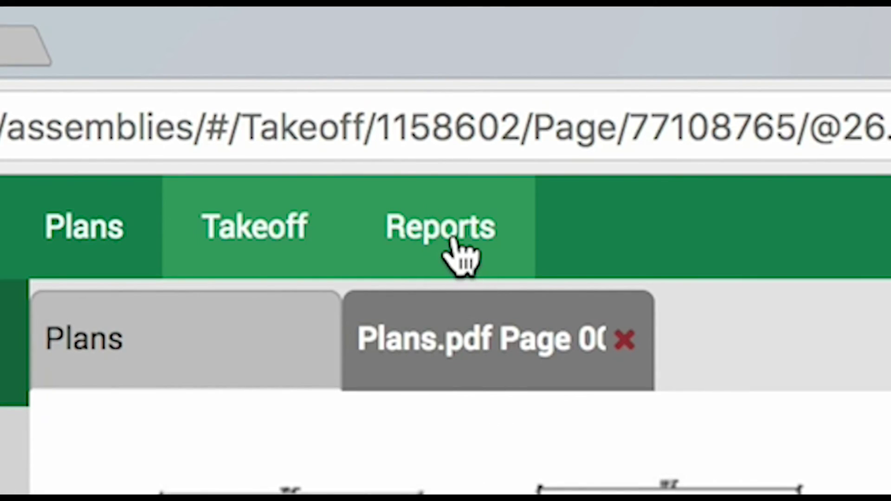
- Review the Item Cost By Takeoff Report for the Shingle Roof materials and return to the takeoff
left_click(459, 253)
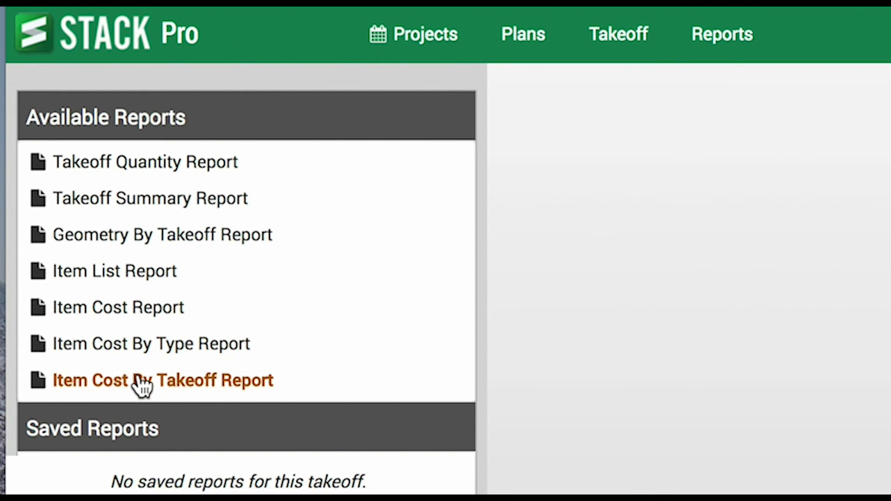
left_click(141, 385)
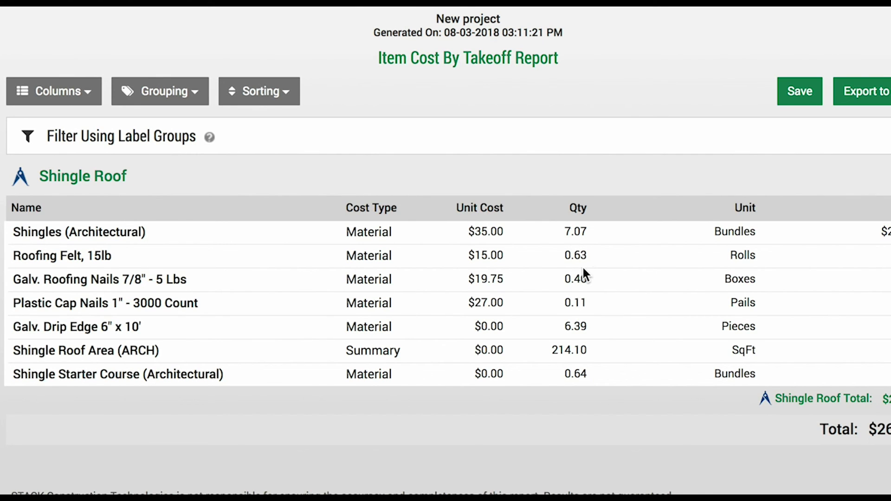
left_click(93, 5)
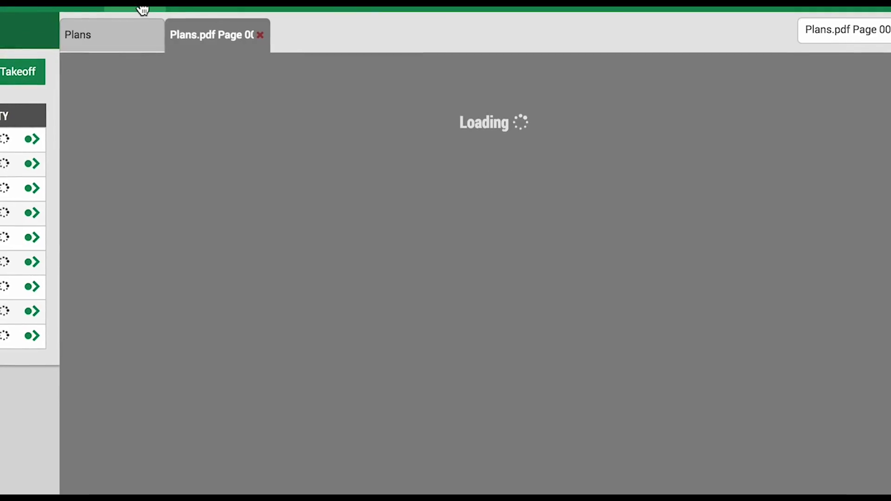